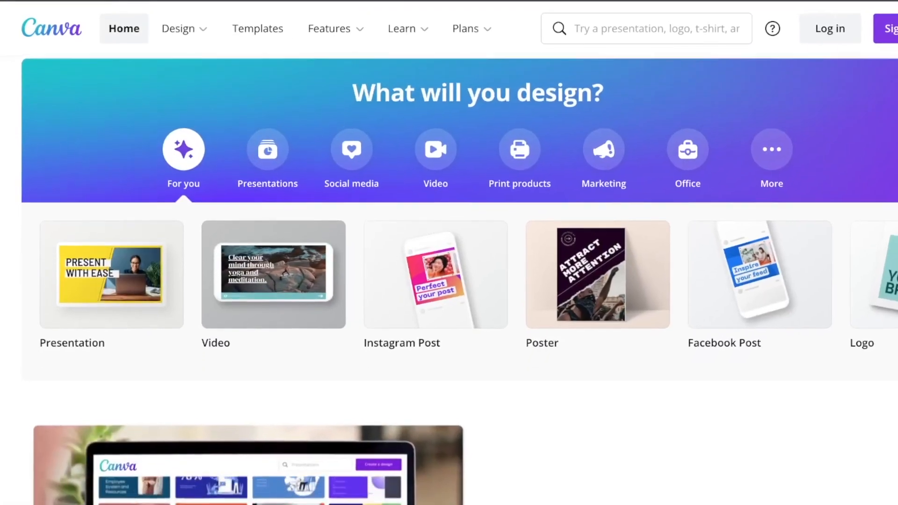
pyautogui.scroll(-3, 449, 281)
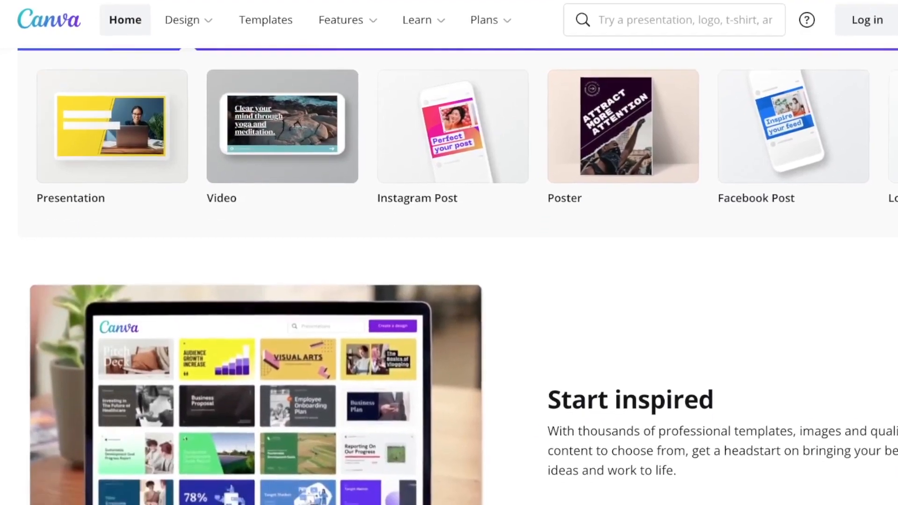
pyautogui.scroll(-3, 449, 281)
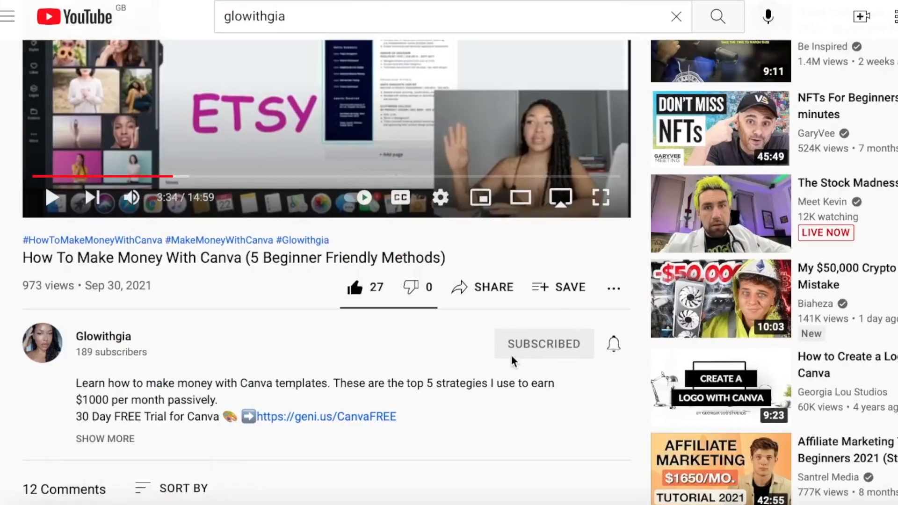
pyautogui.scroll(-1, 568, 360)
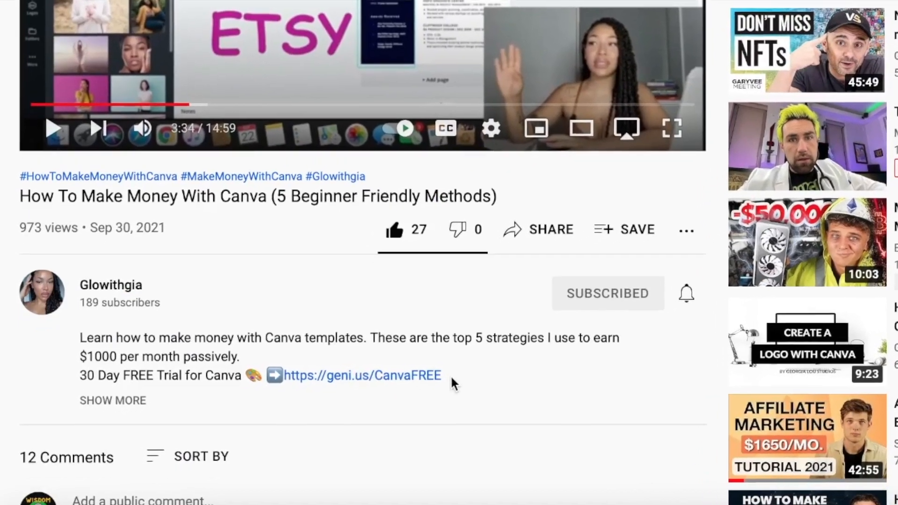
pyautogui.moveTo(438, 378); pyautogui.dragTo(310, 370)
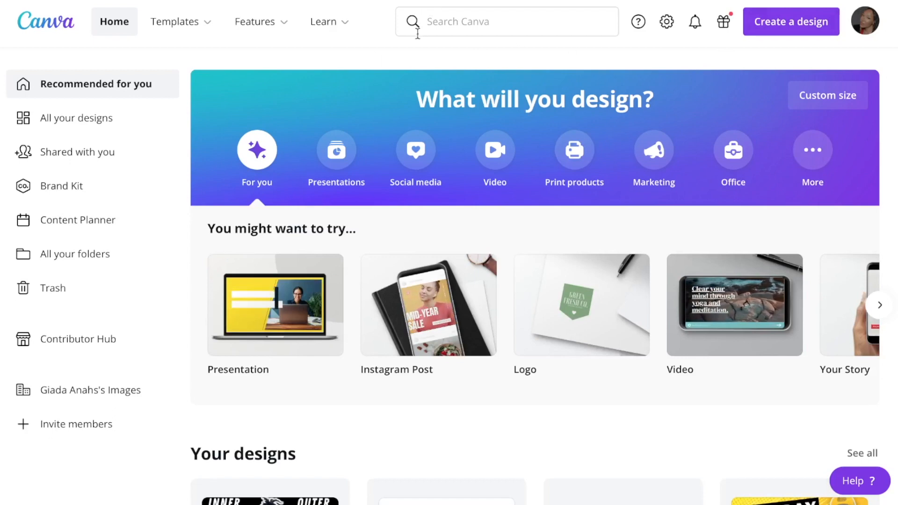
# Search for "thumbn" and open the suggested YouTube Thumbnail template category.
pyautogui.click(443, 21)
pyautogui.write('th')
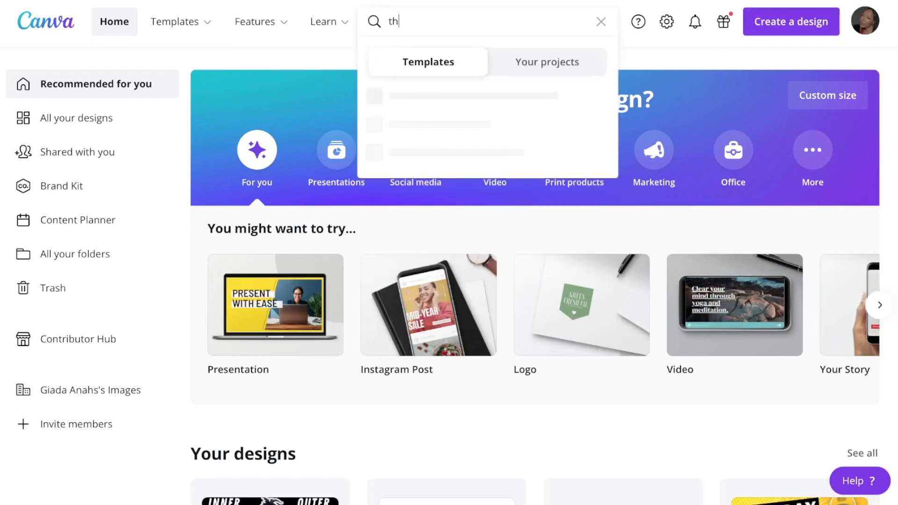
pyautogui.write('umbn')
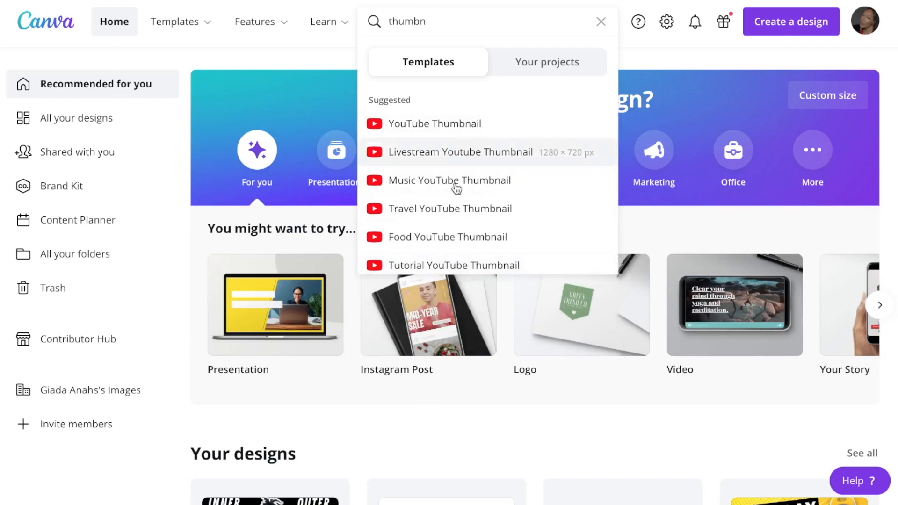
pyautogui.click(459, 125)
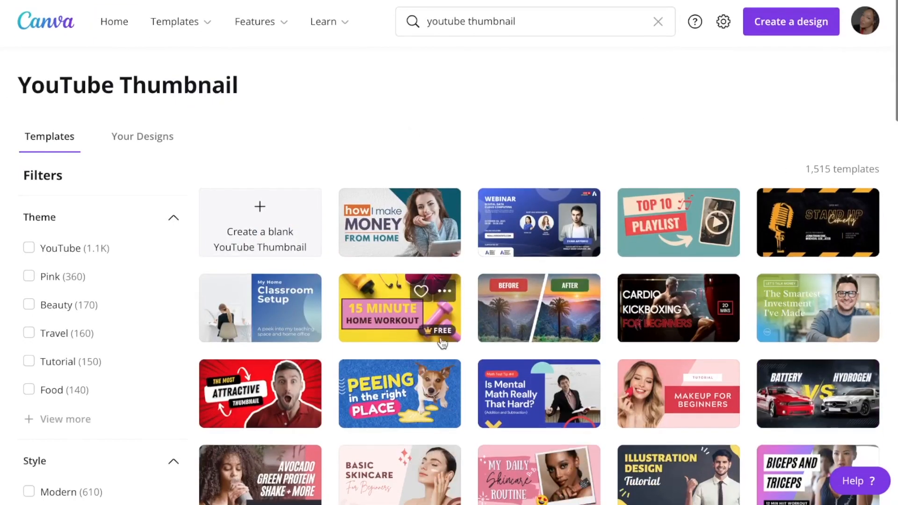
# Browse the YouTube thumbnail templates and create a blank YouTube Thumbnail design.
pyautogui.scroll(-2, 444, 339)
pyautogui.scroll(-3, 627, 337)
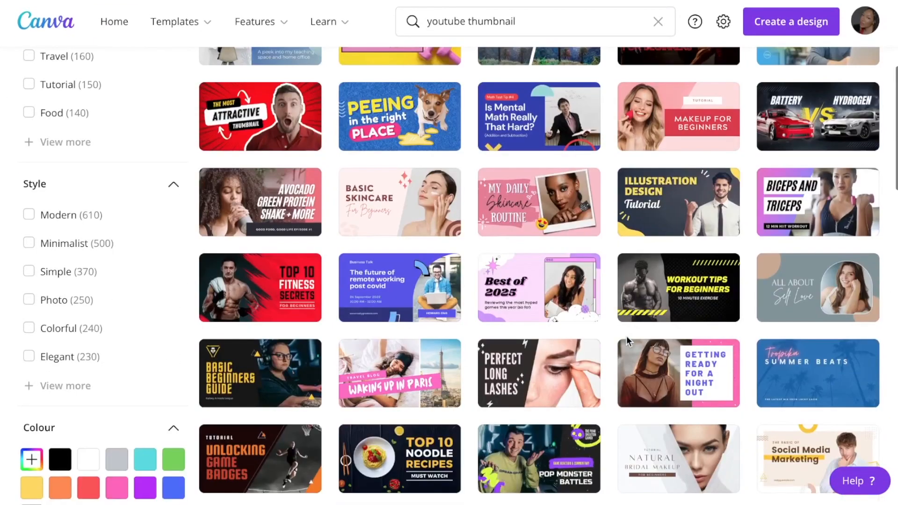
pyautogui.scroll(-3, 627, 336)
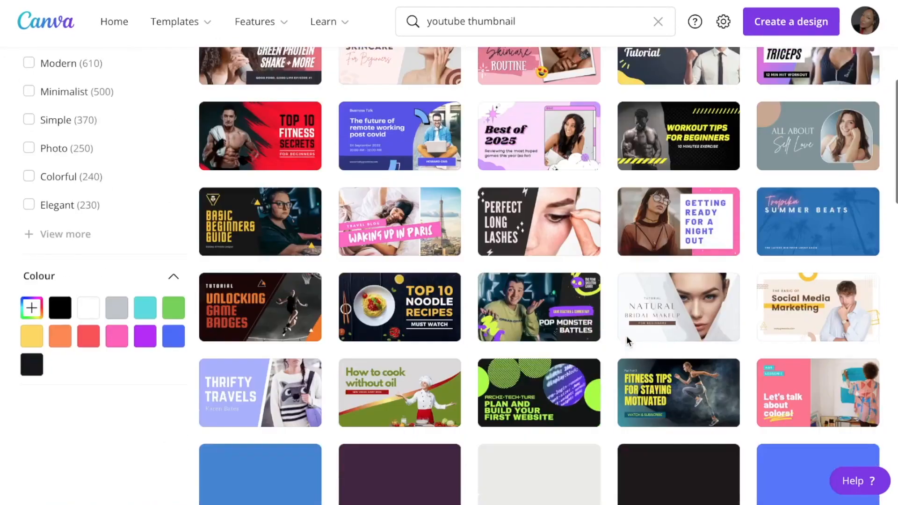
pyautogui.scroll(-2, 559, 307)
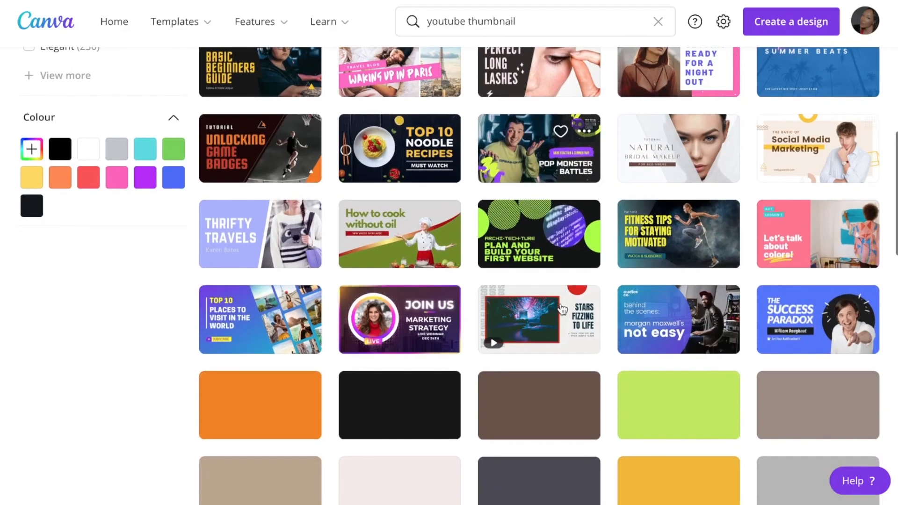
pyautogui.scroll(2, 563, 309)
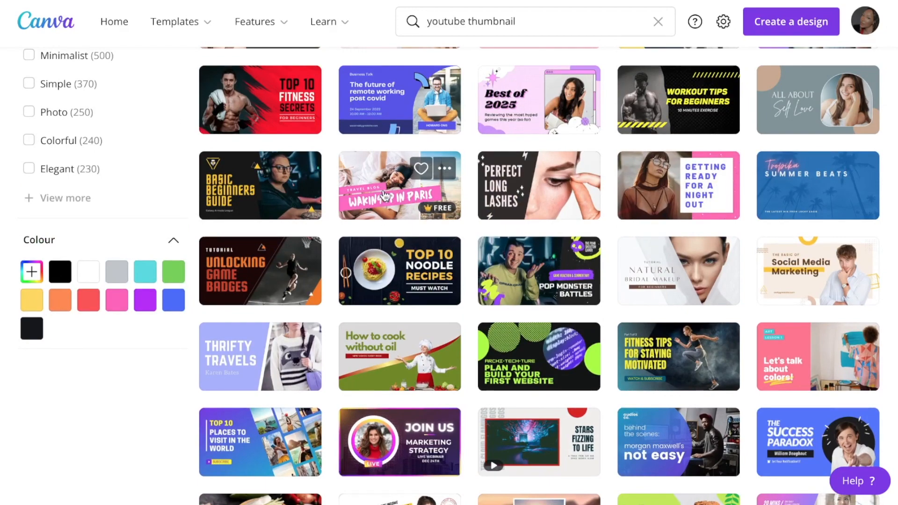
pyautogui.scroll(-6, 524, 192)
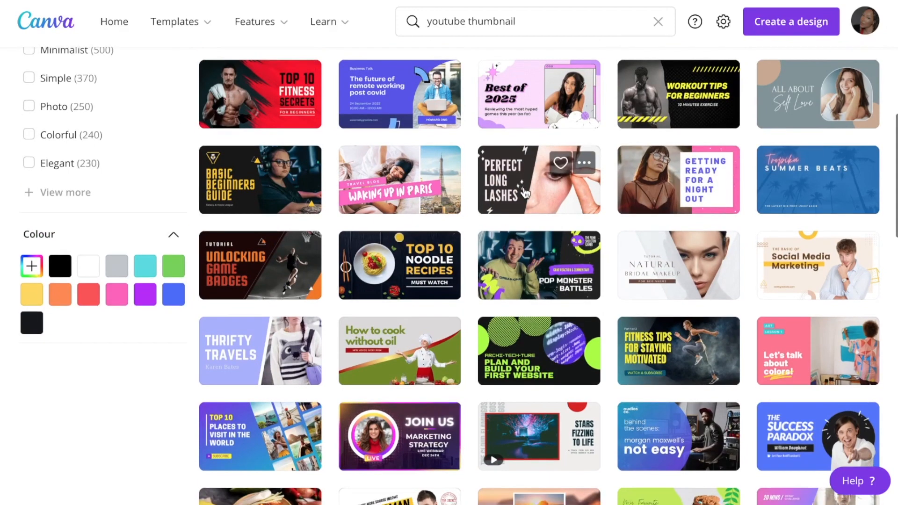
pyautogui.scroll(-2, 524, 192)
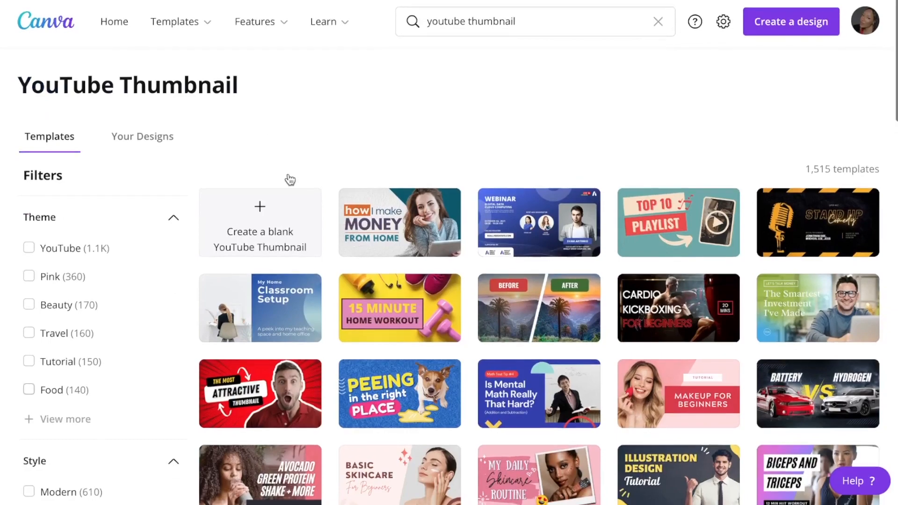
pyautogui.click(271, 236)
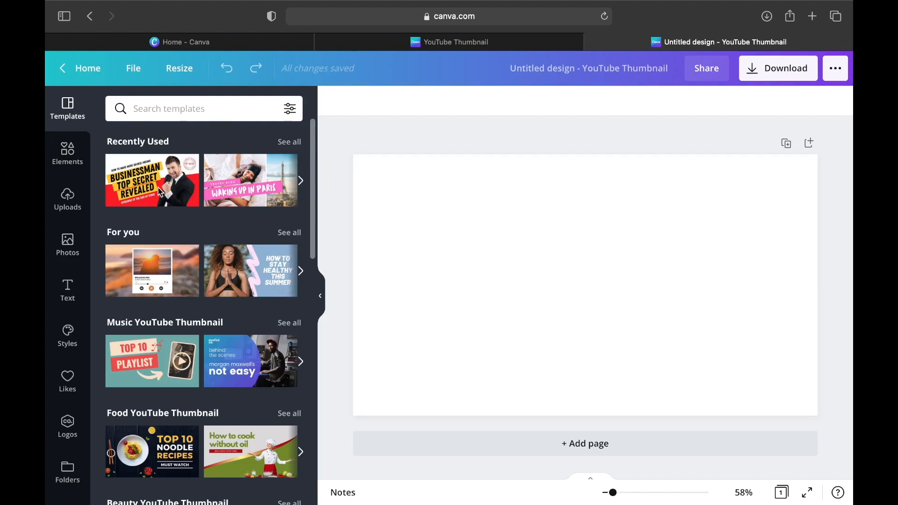
# Look through the available design elements, uploaded images and stock photos.
pyautogui.click(77, 158)
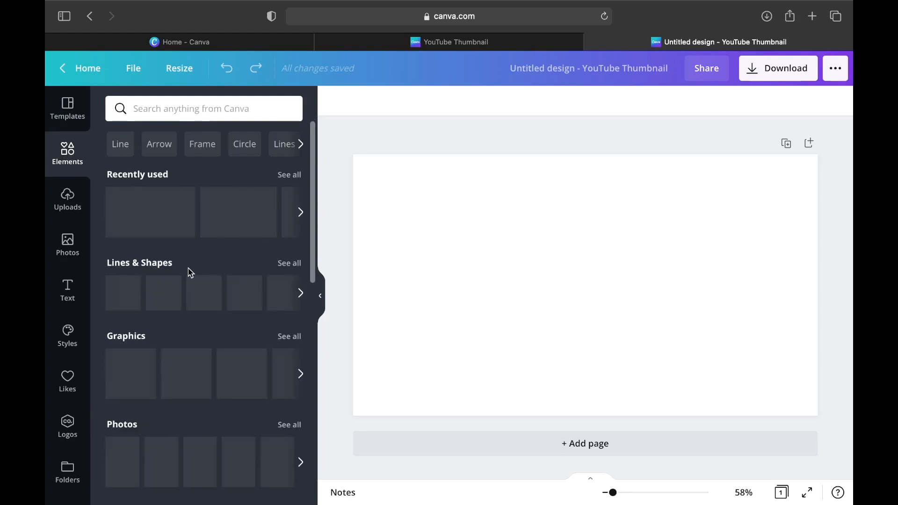
pyautogui.click(66, 206)
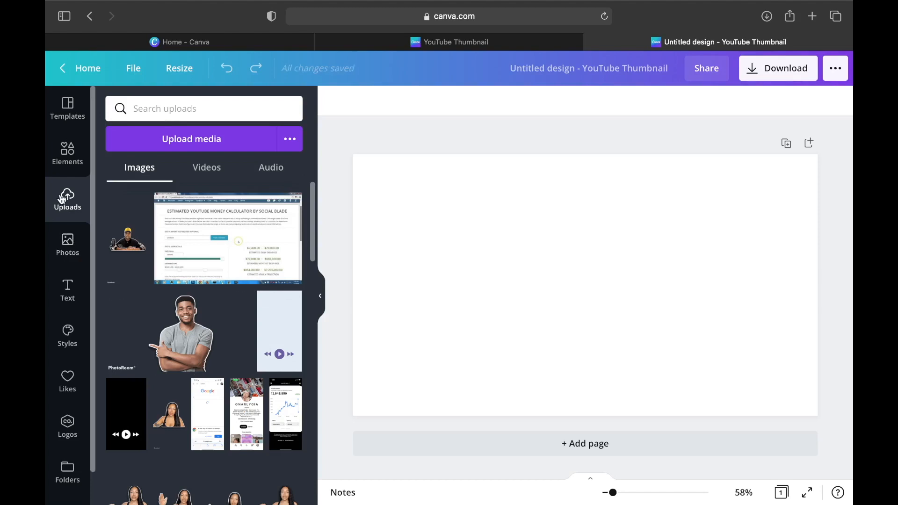
pyautogui.click(68, 253)
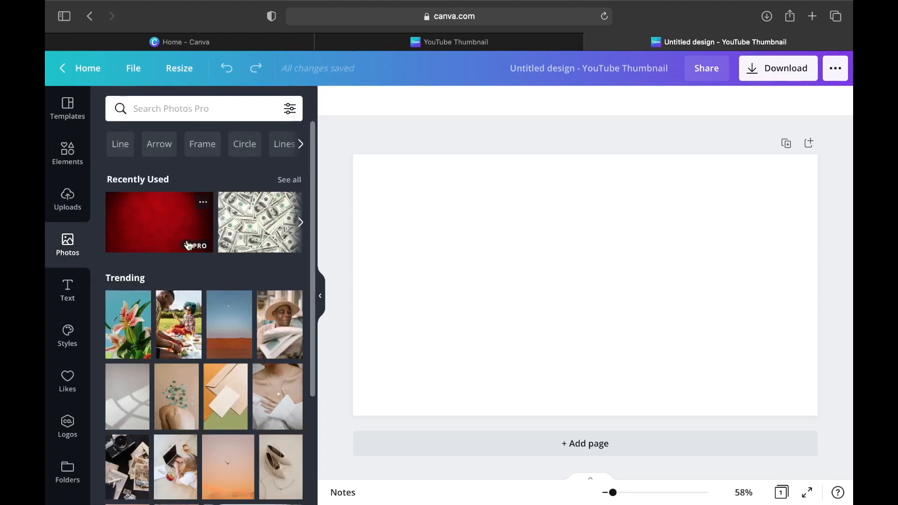
pyautogui.scroll(-5, 185, 421)
pyautogui.scroll(5, 183, 412)
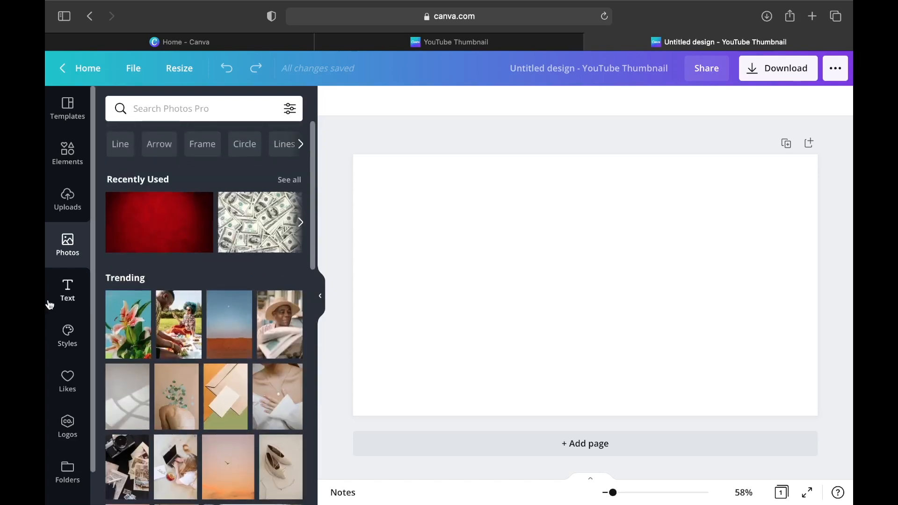
# Look through the heading options and ready-made font combinations for text.
pyautogui.click(68, 291)
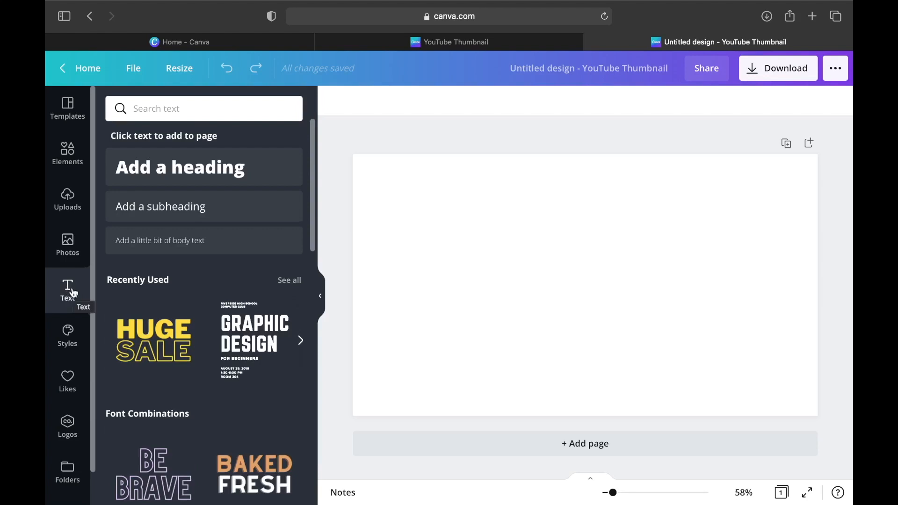
pyautogui.scroll(-2, 188, 244)
pyautogui.scroll(-2, 206, 307)
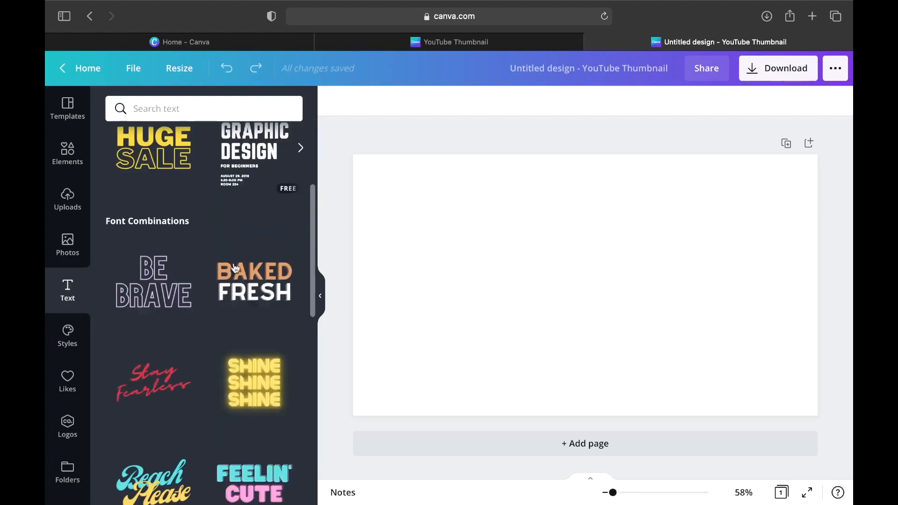
pyautogui.scroll(-3, 206, 307)
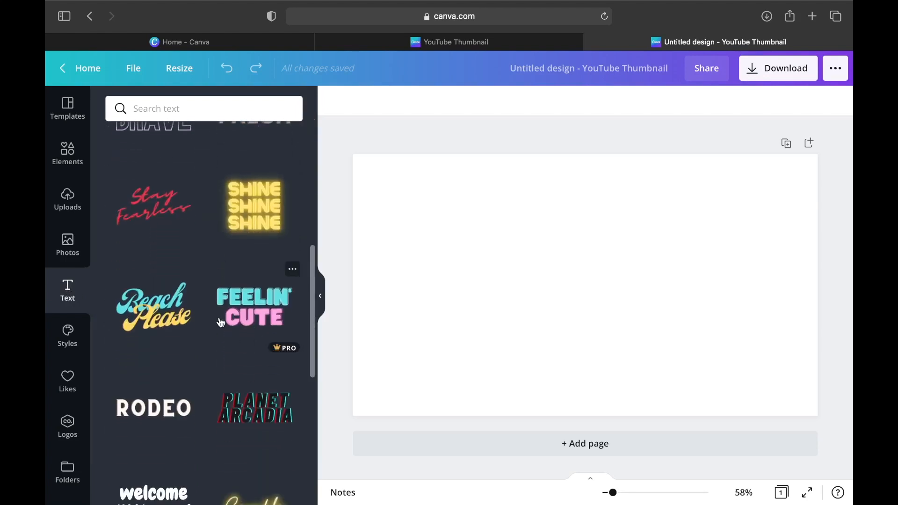
pyautogui.scroll(-3, 264, 304)
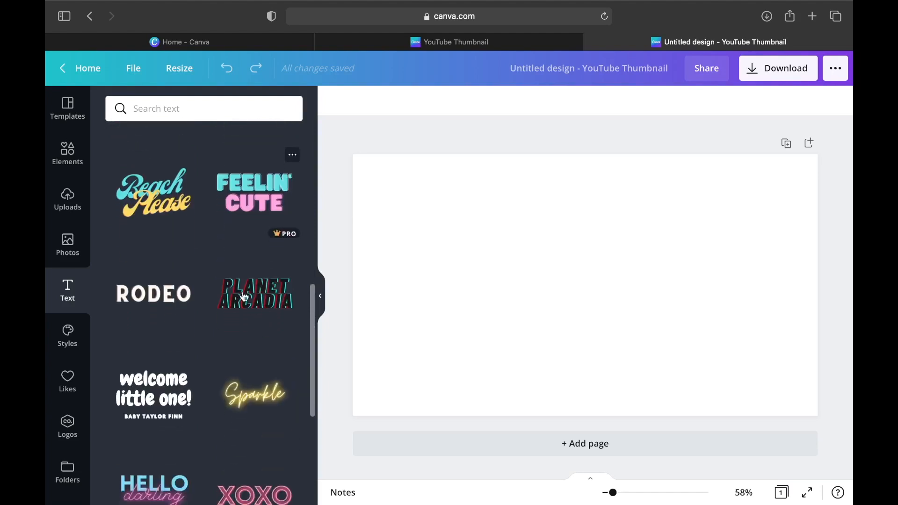
pyautogui.scroll(-3, 206, 449)
# Review the colour and font styles, liked items, logos, folders and thumbnail templates.
pyautogui.click(66, 344)
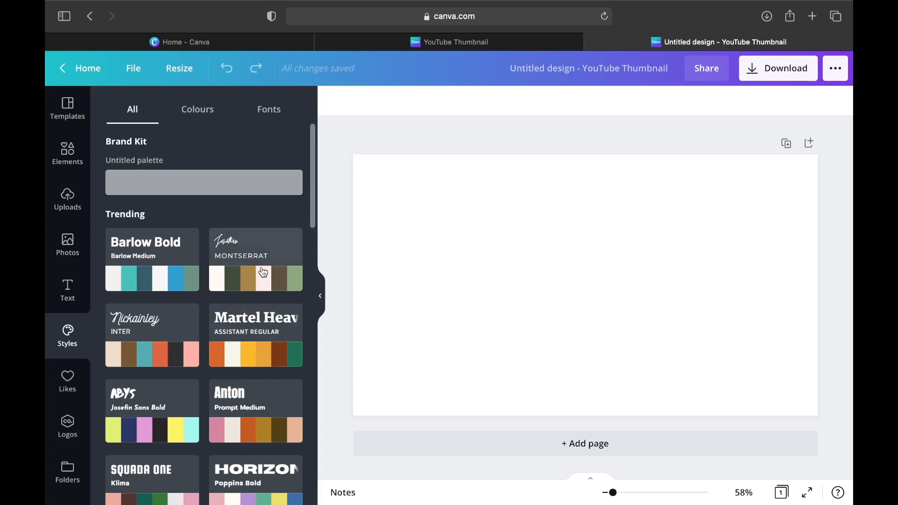
pyautogui.click(69, 378)
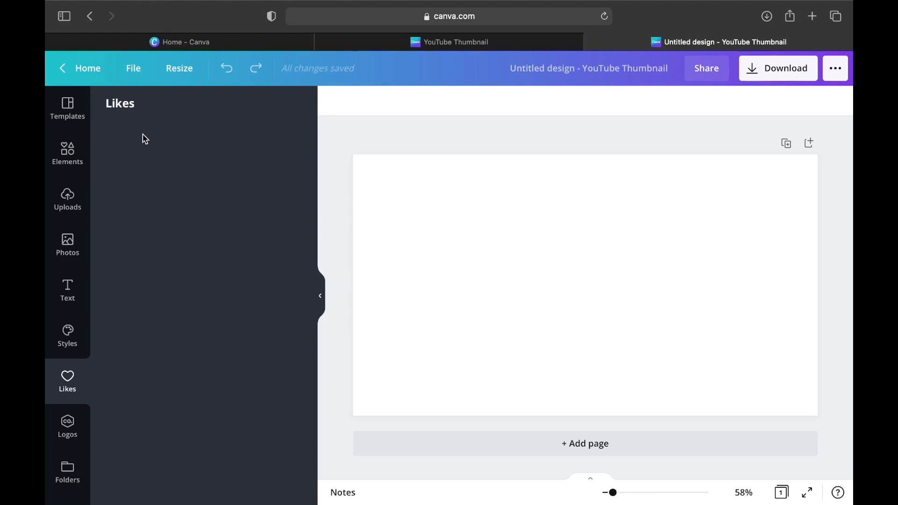
pyautogui.click(68, 426)
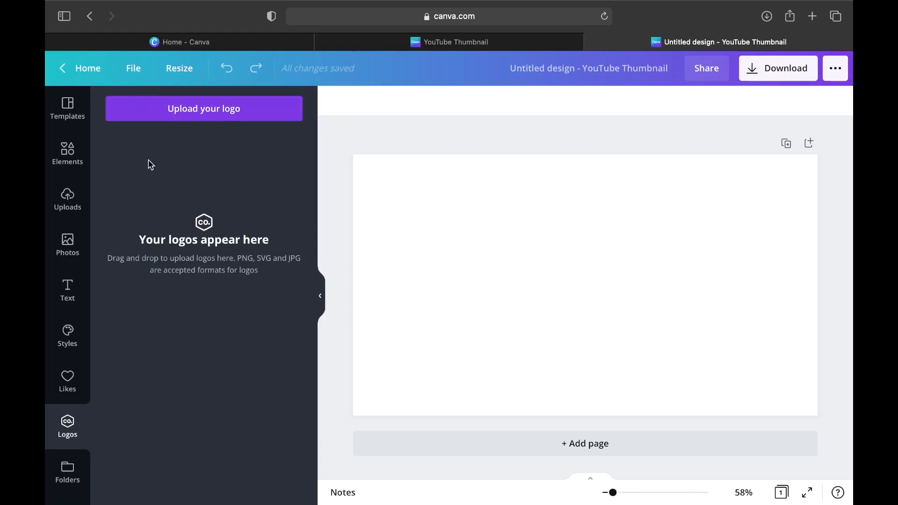
pyautogui.click(56, 484)
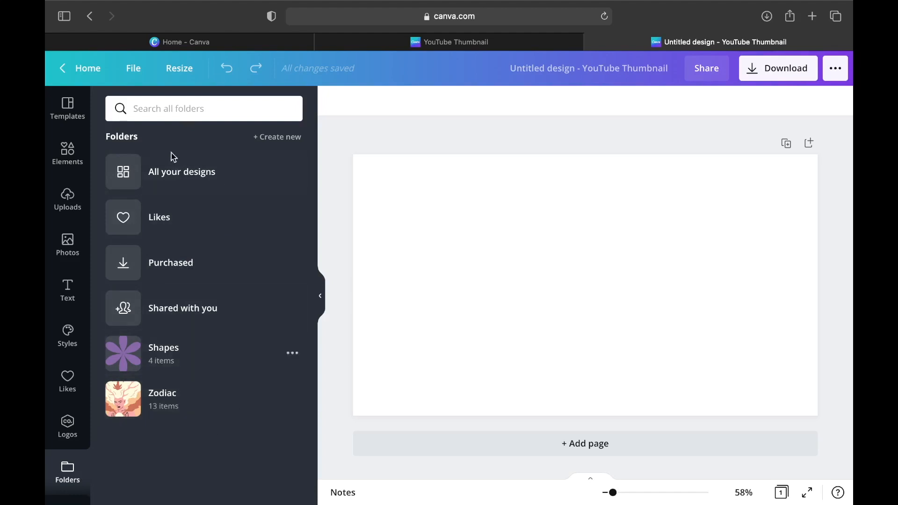
pyautogui.click(67, 110)
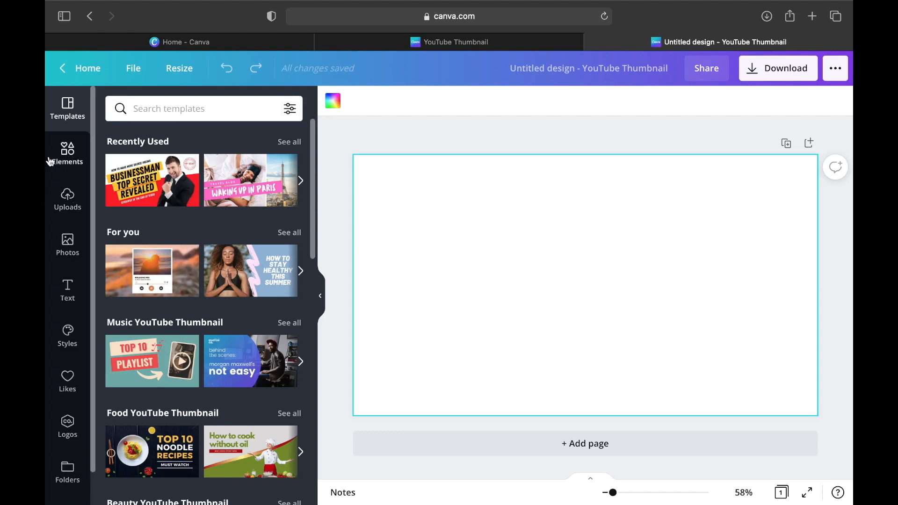
# Search the elements for "man holding money" and place the photo of the man pointing at fanned banknotes in the canvas's right half.
pyautogui.click(64, 153)
pyautogui.click(169, 106)
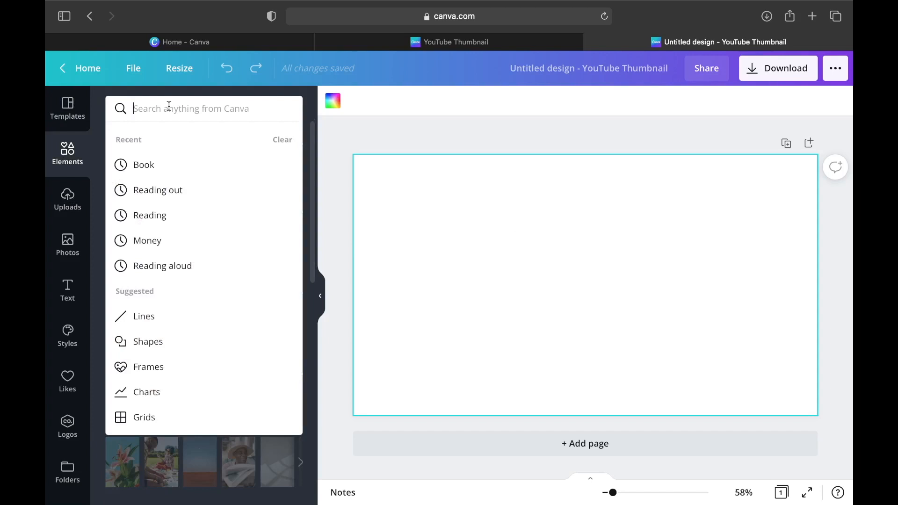
pyautogui.write('man holding money')
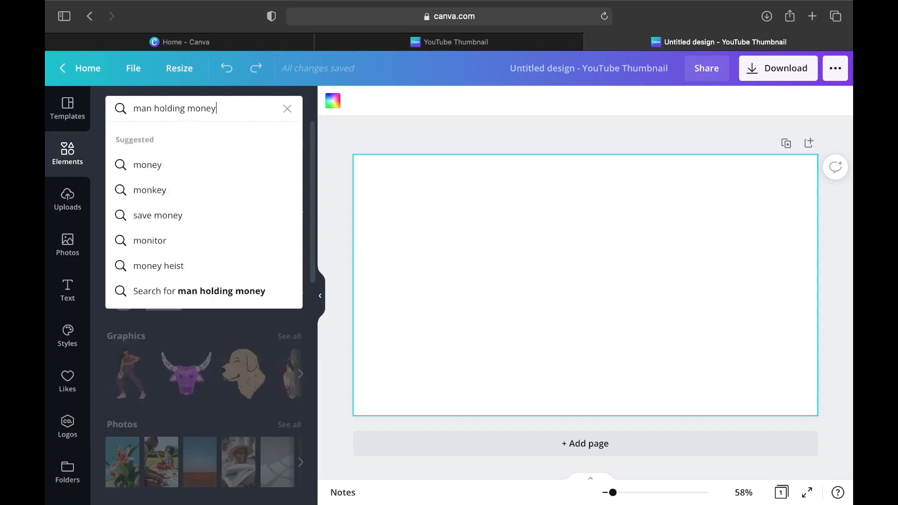
pyautogui.press('Return')
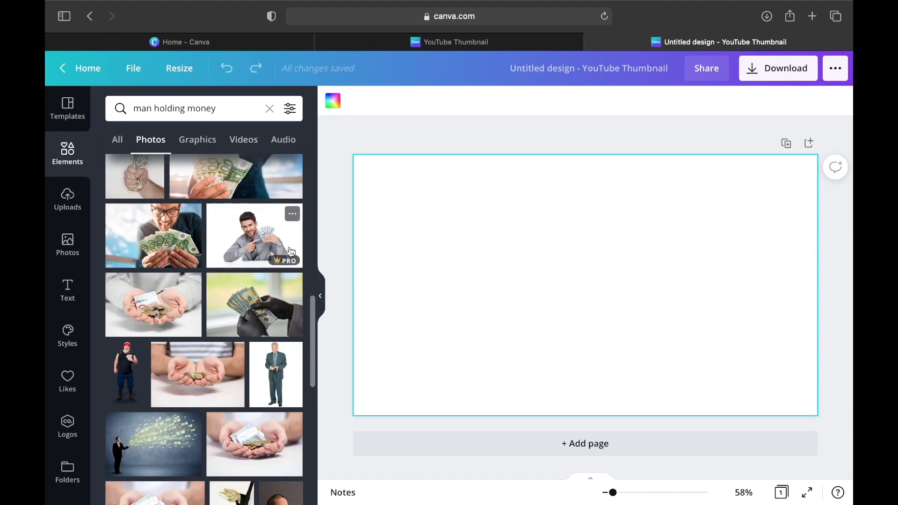
pyautogui.moveTo(260, 247); pyautogui.dragTo(663, 280)
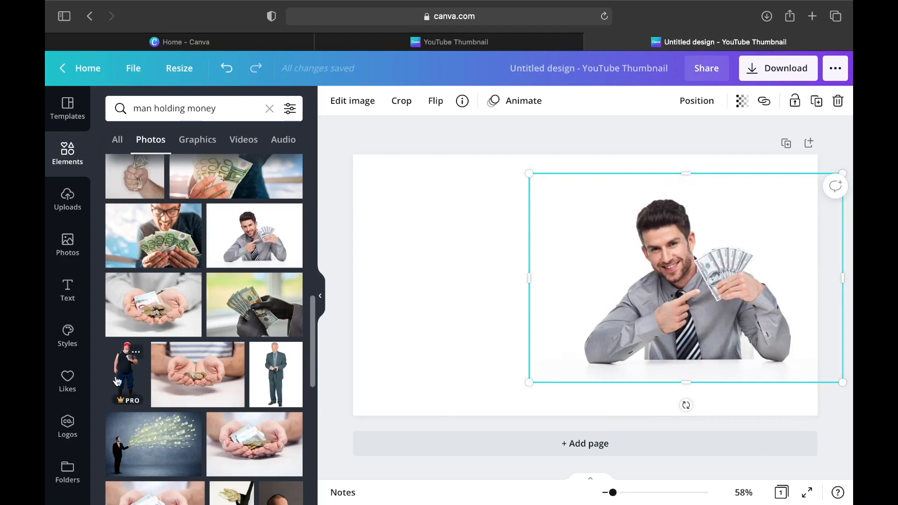
pyautogui.scroll(-3, 126, 369)
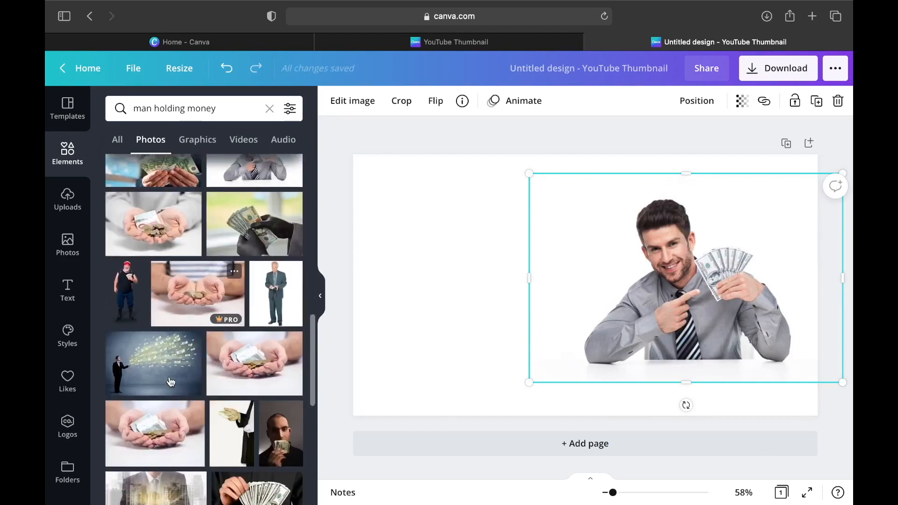
pyautogui.scroll(-5, 124, 270)
# Set the thumbnail's page background to the medium grey from the default colours.
pyautogui.click(481, 245)
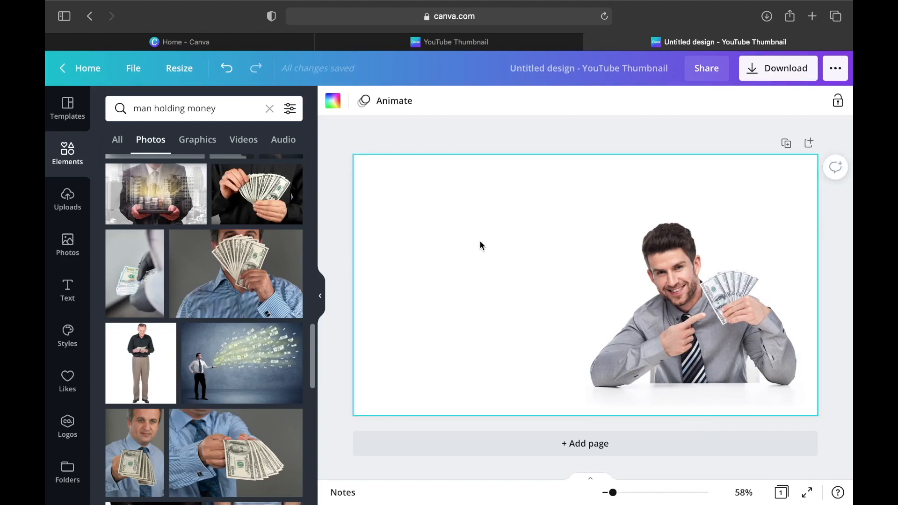
pyautogui.click(332, 109)
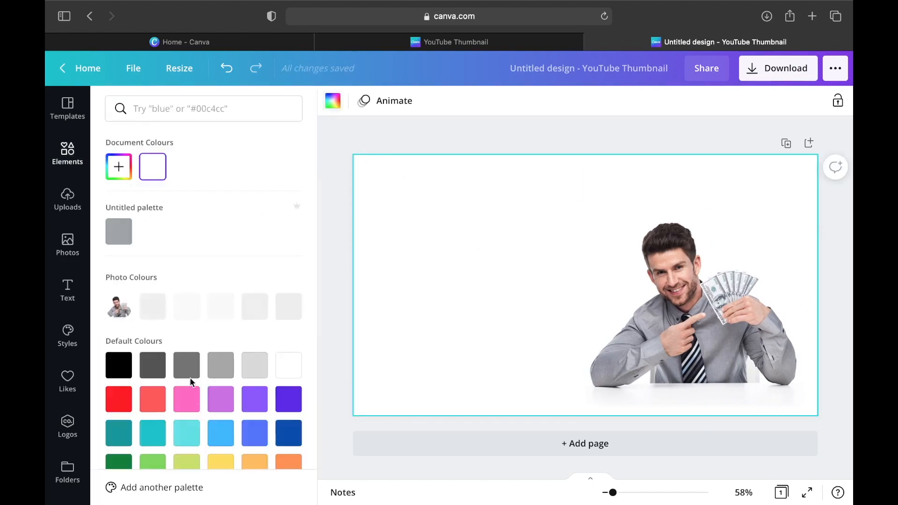
pyautogui.click(189, 368)
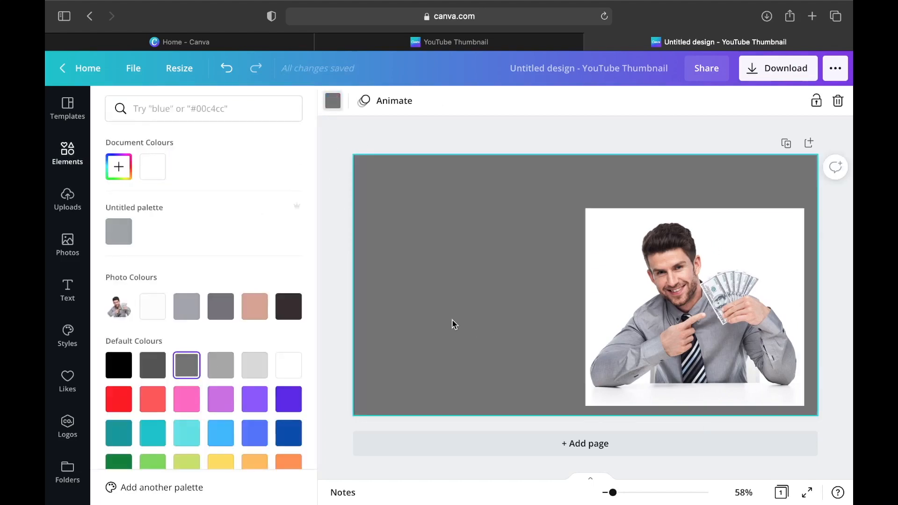
# Remove the background from the man's photo and enlarge the cut-out in the canvas's bottom-right corner.
pyautogui.click(665, 300)
pyautogui.click(348, 105)
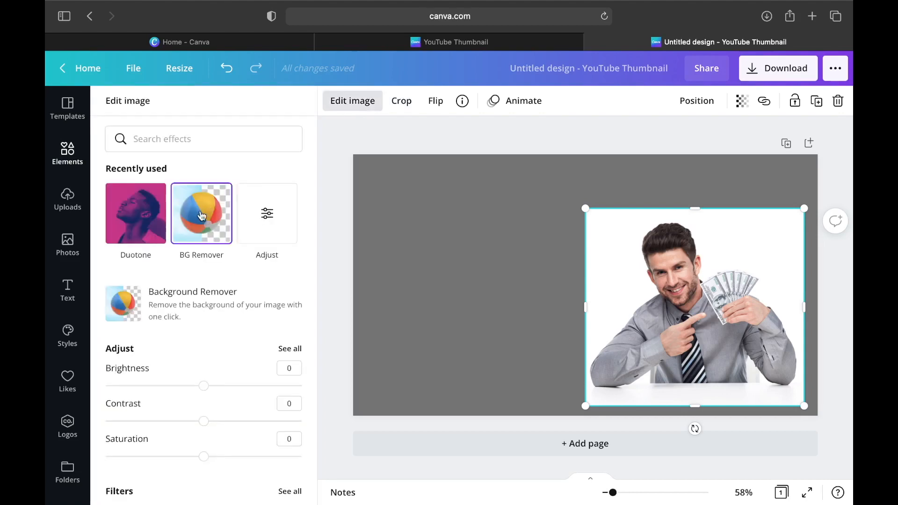
pyautogui.click(201, 215)
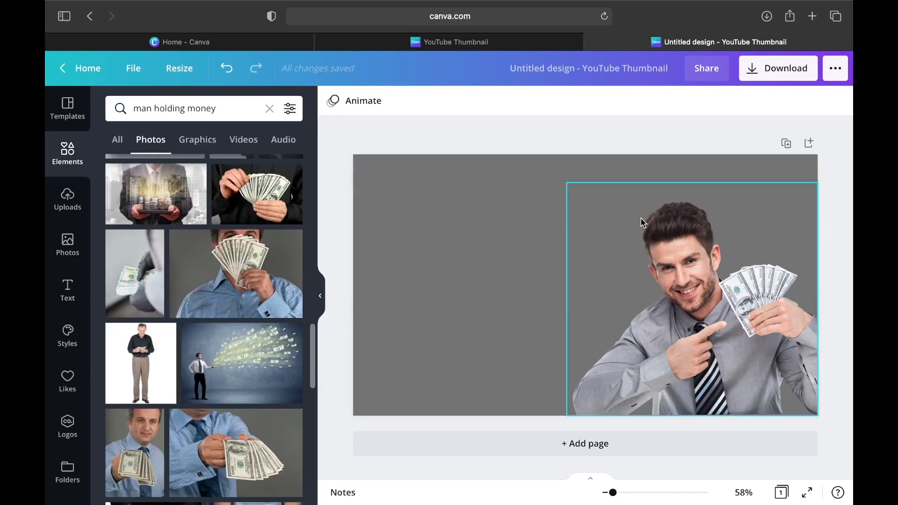
pyautogui.click(593, 183)
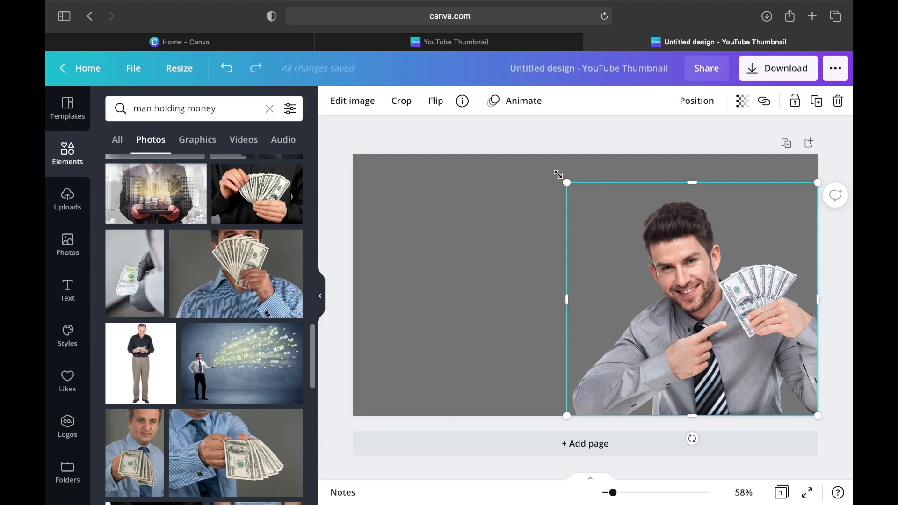
pyautogui.moveTo(558, 174); pyautogui.dragTo(555, 172)
pyautogui.click(357, 229)
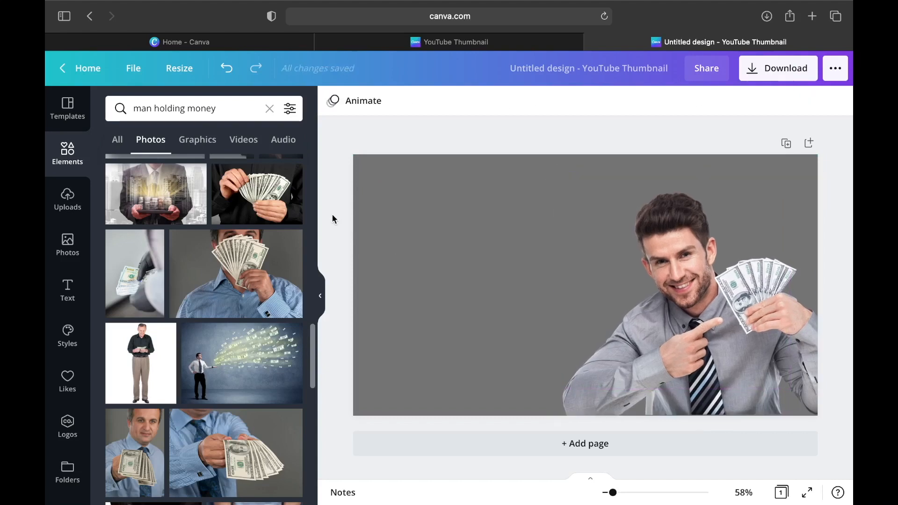
# Delete the grey page background and add the textured green image from a "green background" search of the elements.
pyautogui.click(494, 243)
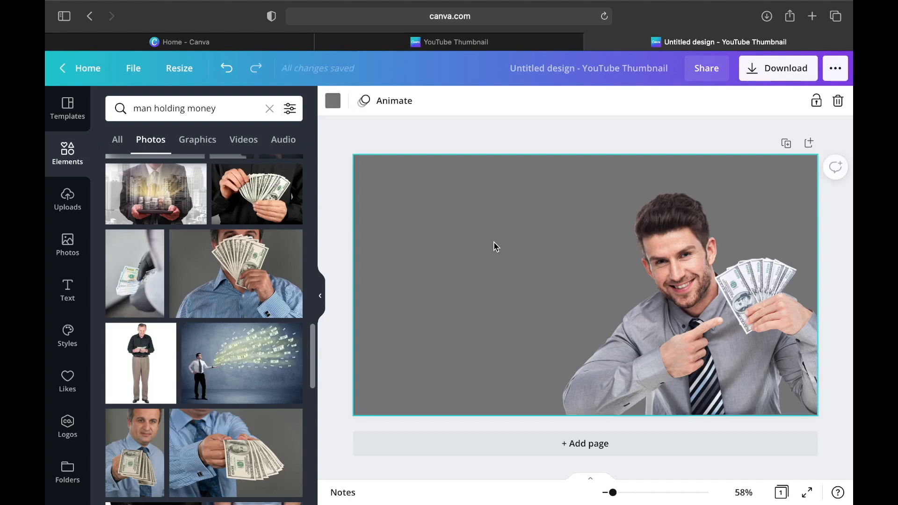
pyautogui.press('Delete')
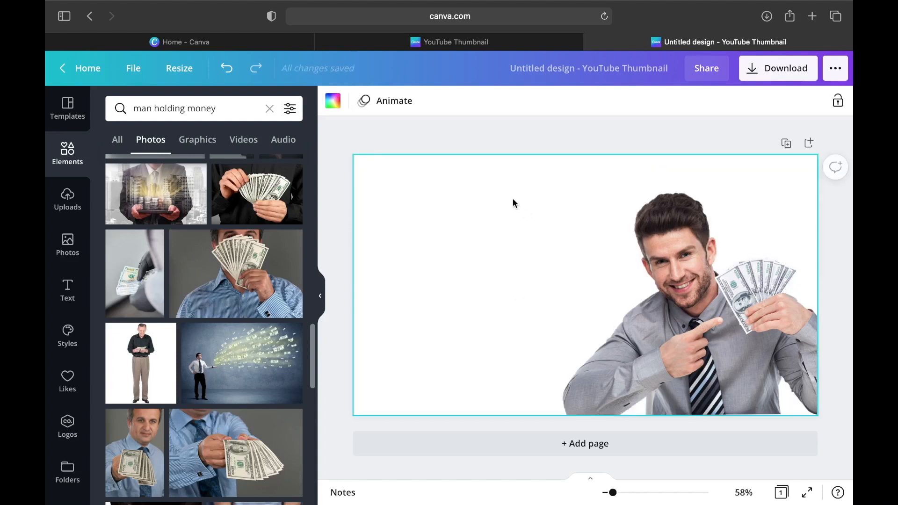
pyautogui.click(270, 110)
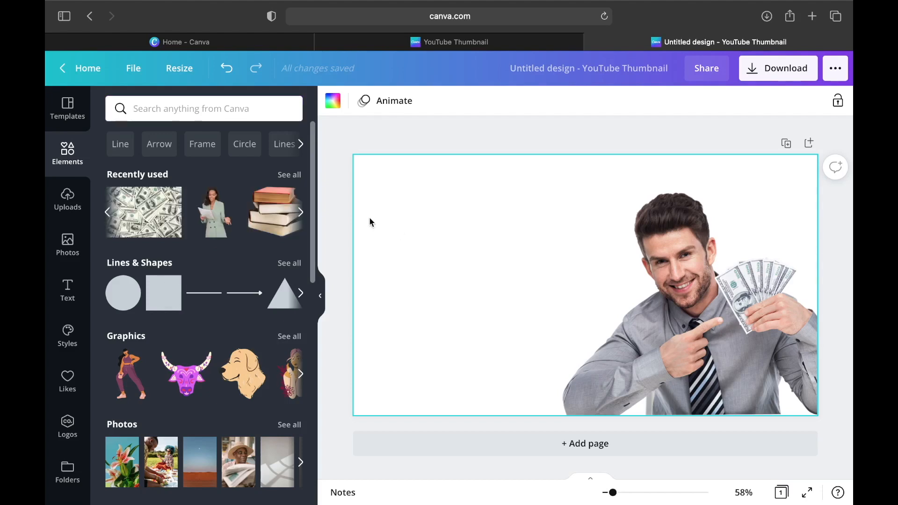
pyautogui.click(194, 102)
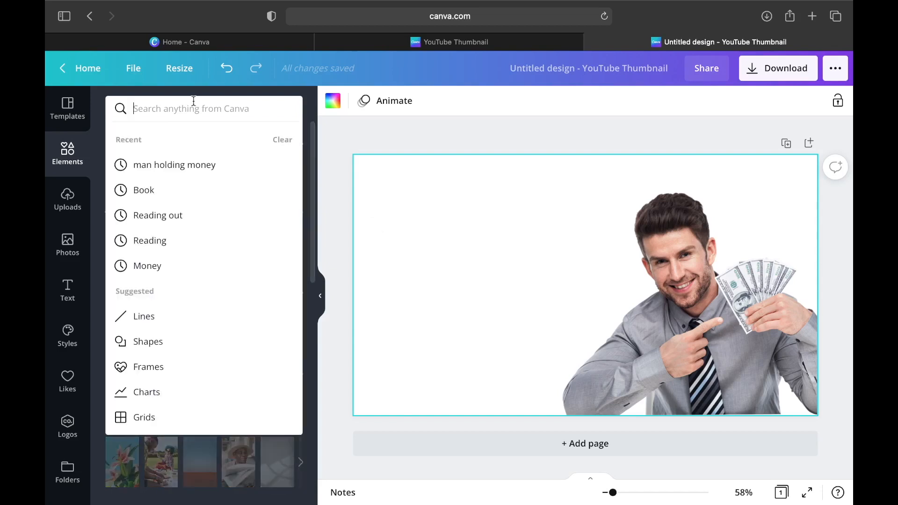
pyautogui.write('green b')
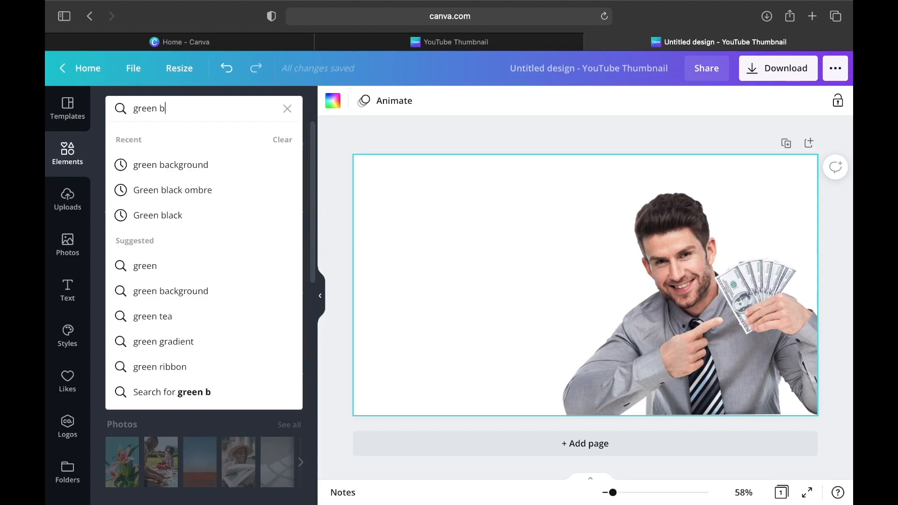
pyautogui.write('ackground')
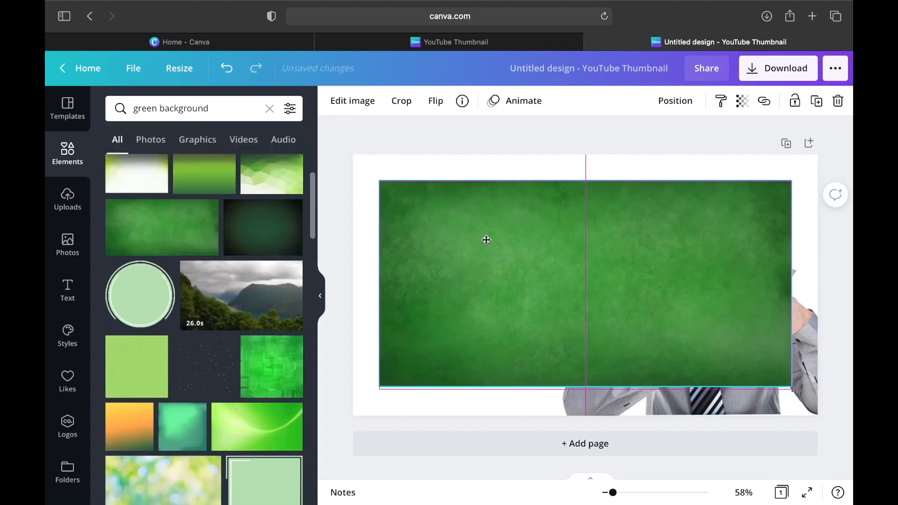
# Make the green textured image fill the whole canvas and send it backwards behind the man.
pyautogui.click(670, 102)
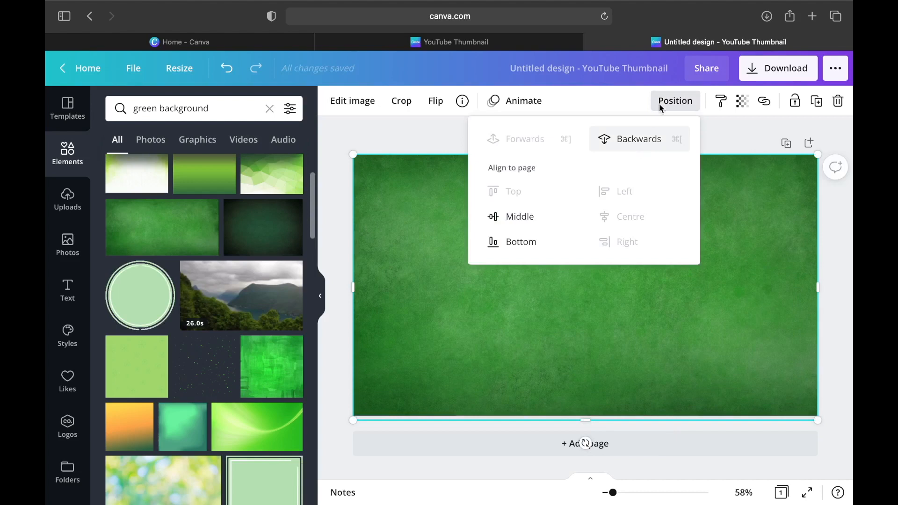
pyautogui.click(641, 139)
pyautogui.click(353, 129)
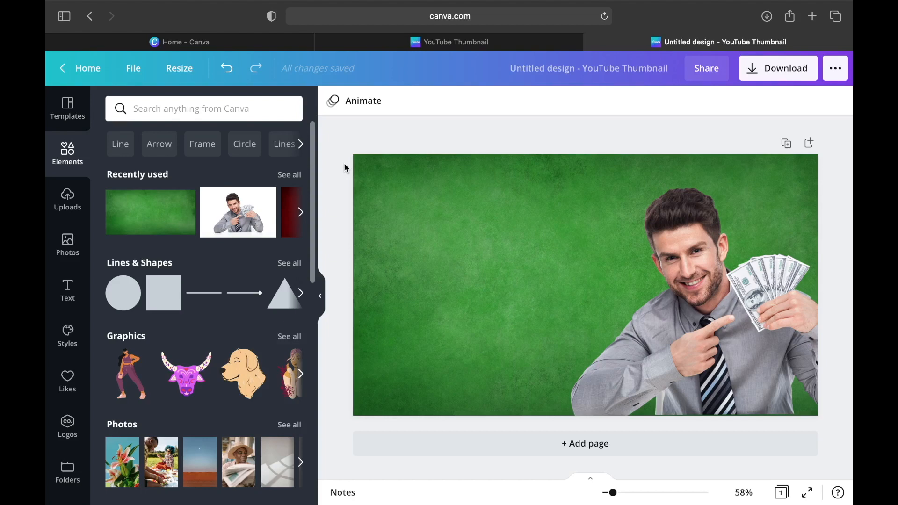
# Search the elements for "laptop frame" and place a black-bezelled laptop frame in the canvas's lower-left corner.
pyautogui.click(160, 110)
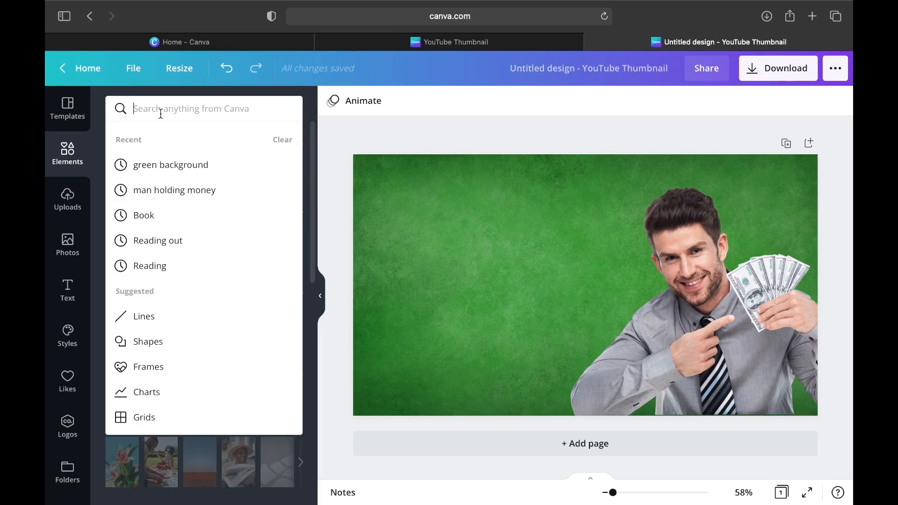
pyautogui.write('lapt')
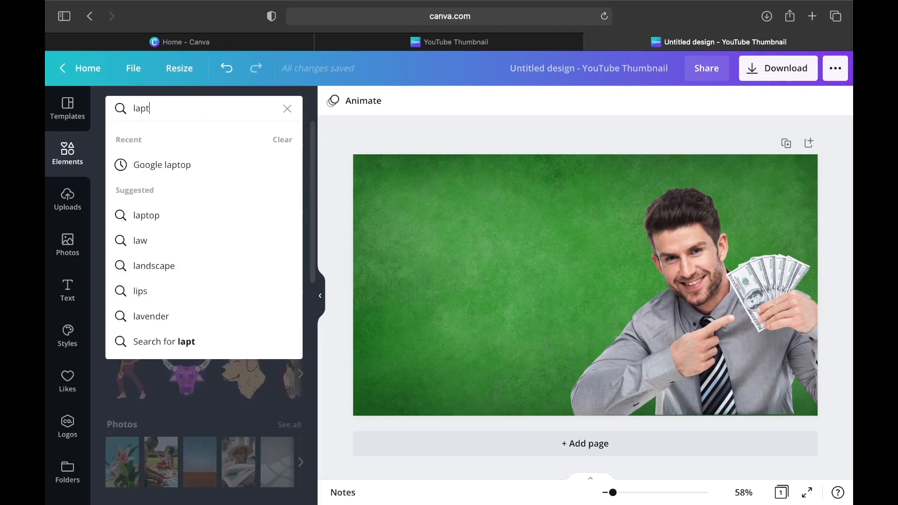
pyautogui.write('op frame')
pyautogui.press('Return')
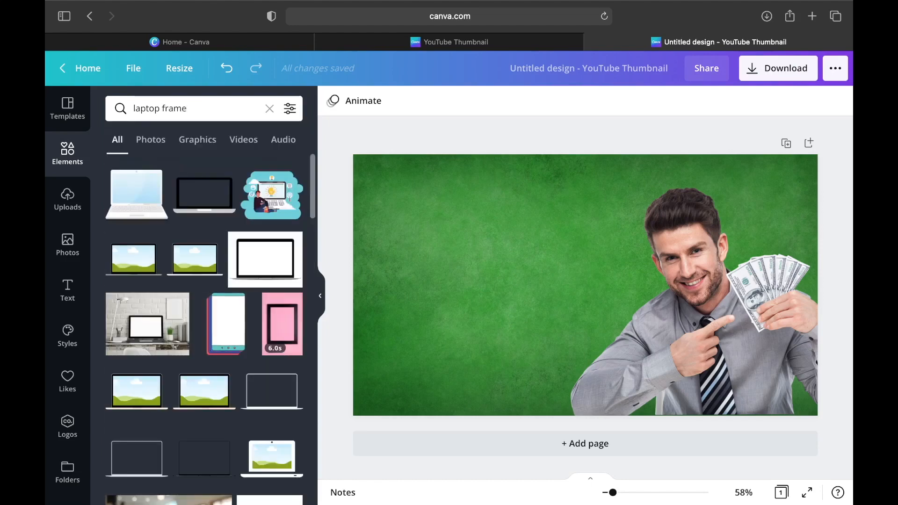
pyautogui.click(189, 264)
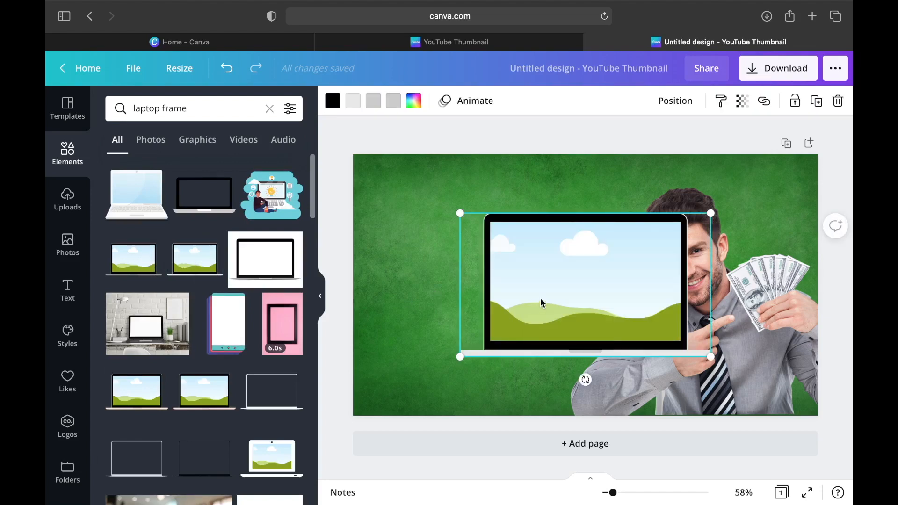
pyautogui.moveTo(541, 304); pyautogui.dragTo(450, 352)
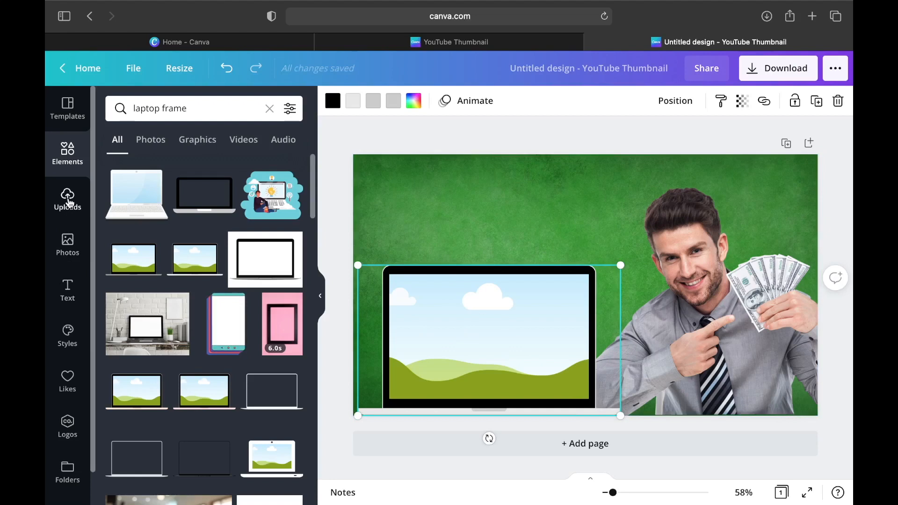
# Fill the laptop frame with the uploaded sales screenshot, enlarging and shifting it so the Daily Sales Snapshot table fills the laptop screen.
pyautogui.click(68, 201)
pyautogui.scroll(-10, 247, 240)
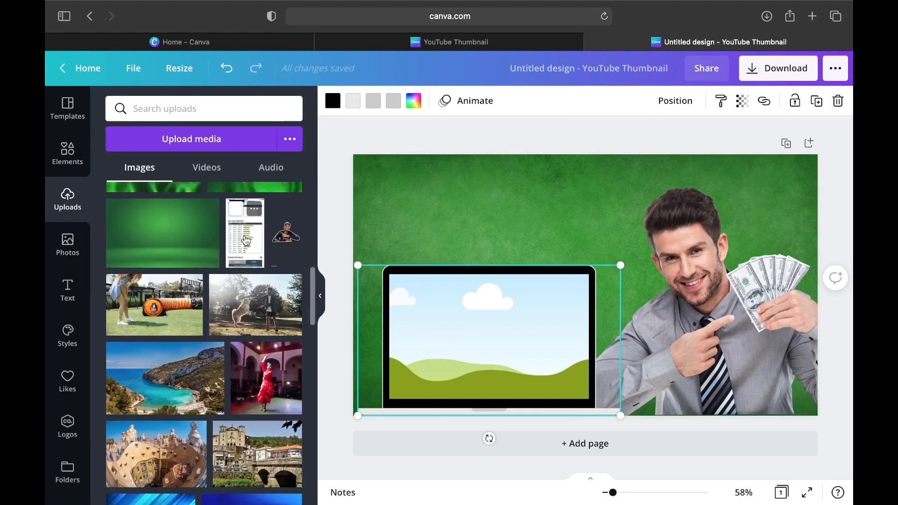
pyautogui.moveTo(245, 239); pyautogui.dragTo(510, 305)
pyautogui.doubleClick(511, 306)
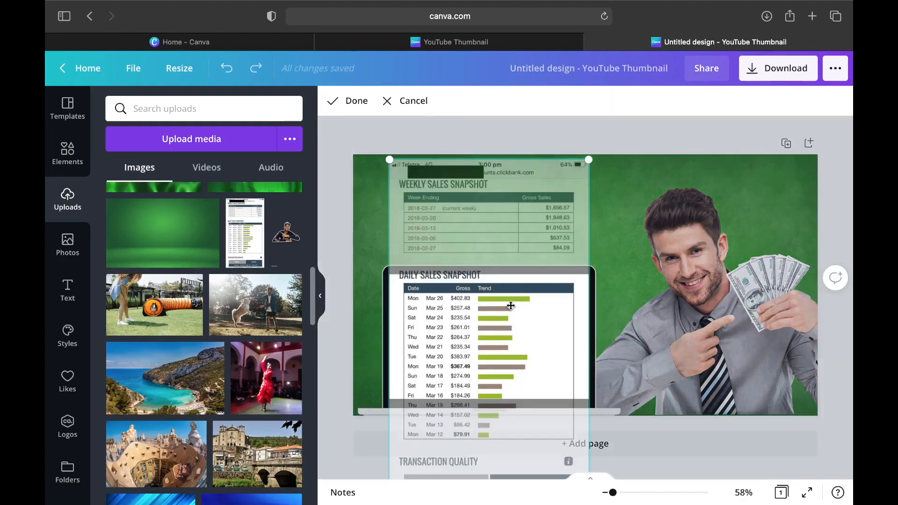
pyautogui.moveTo(389, 160); pyautogui.dragTo(375, 128)
pyautogui.moveTo(505, 359); pyautogui.dragTo(513, 384)
pyautogui.click(340, 375)
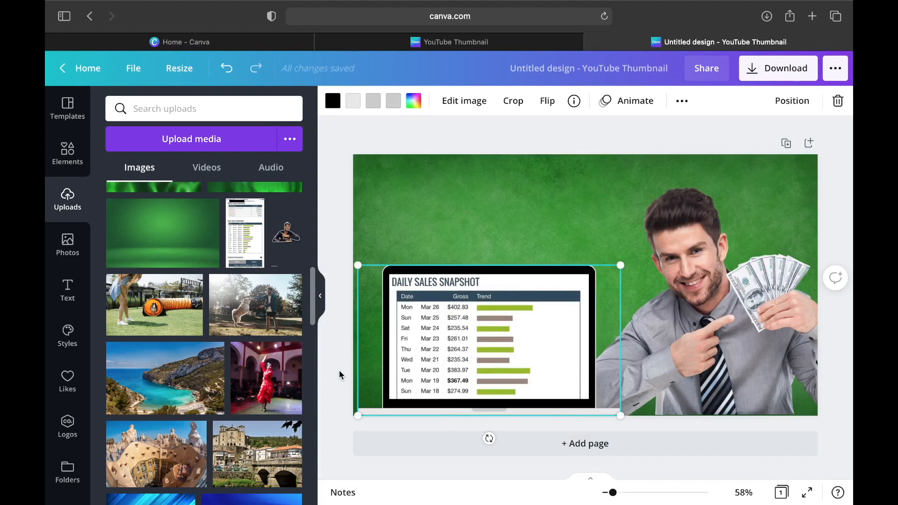
# Copy the man's cut-out photo and paste the duplicate over the original, slightly offset up and to the left.
pyautogui.click(666, 262)
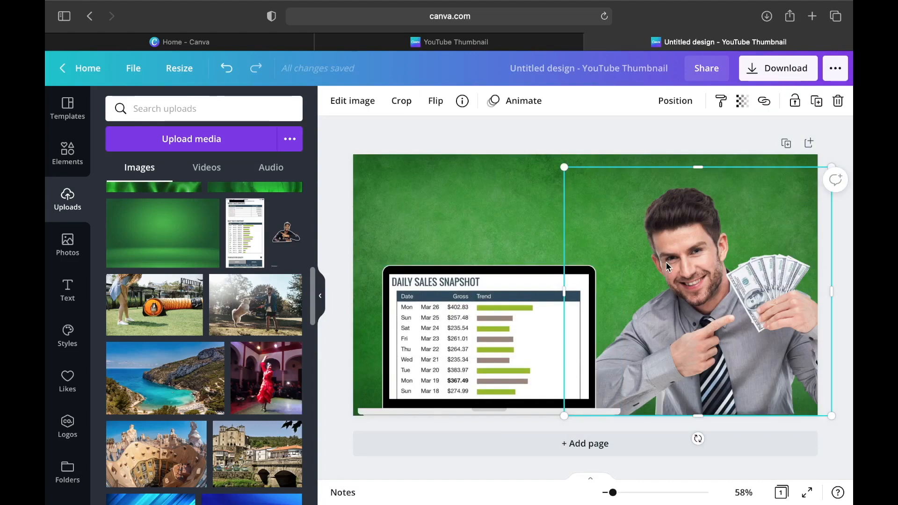
pyautogui.click(574, 136)
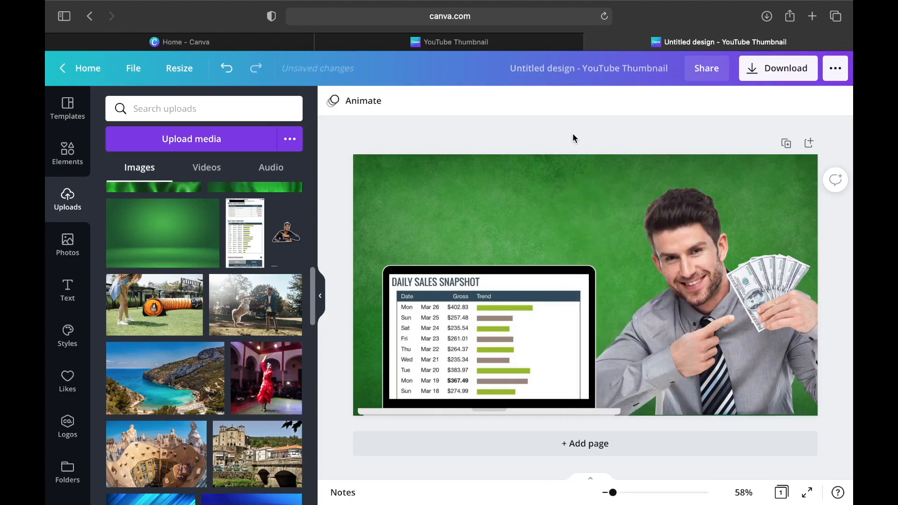
pyautogui.rightClick(681, 290)
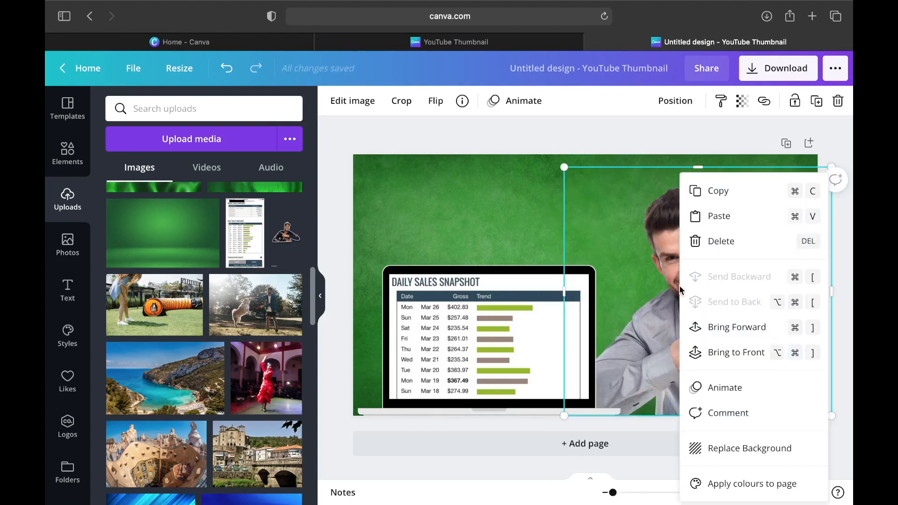
pyautogui.click(719, 192)
pyautogui.rightClick(522, 191)
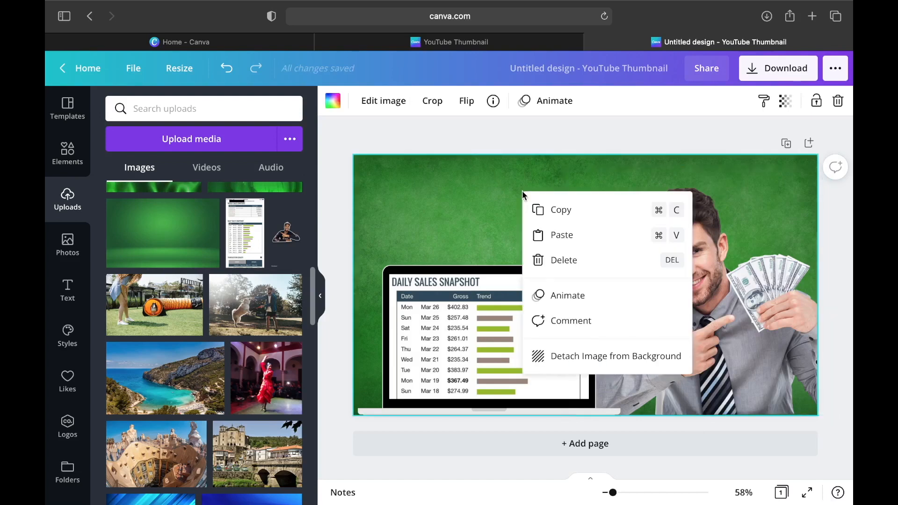
pyautogui.click(561, 235)
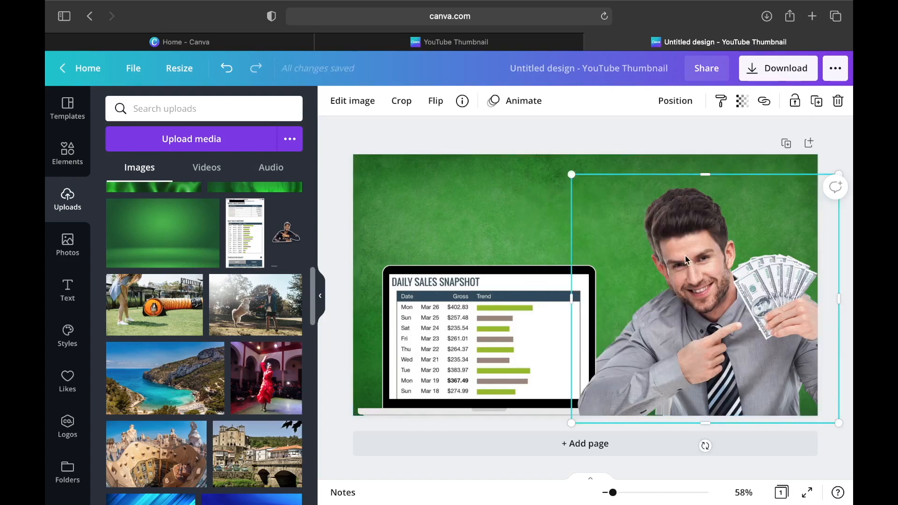
pyautogui.moveTo(685, 260); pyautogui.dragTo(681, 254)
# Apply the Blush duotone to the duplicated man and set its highlights and shadows to white, making a solid silhouette.
pyautogui.click(341, 104)
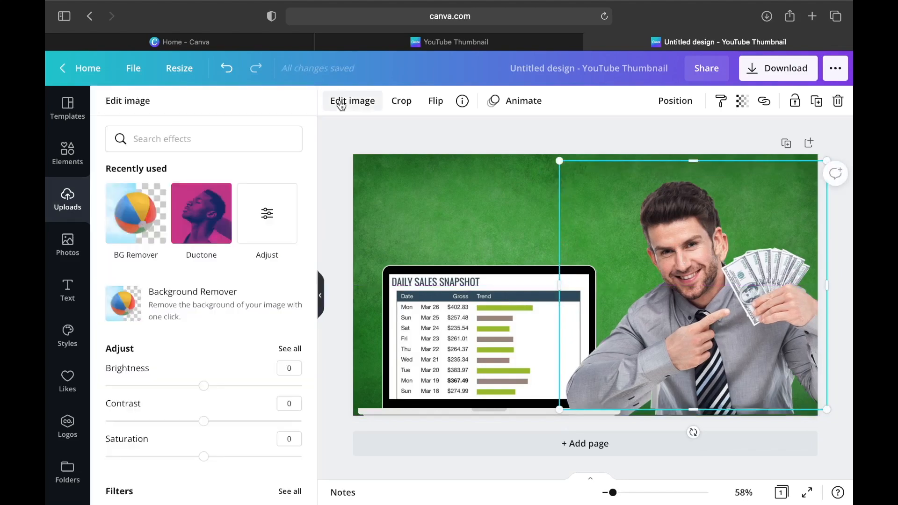
pyautogui.click(201, 215)
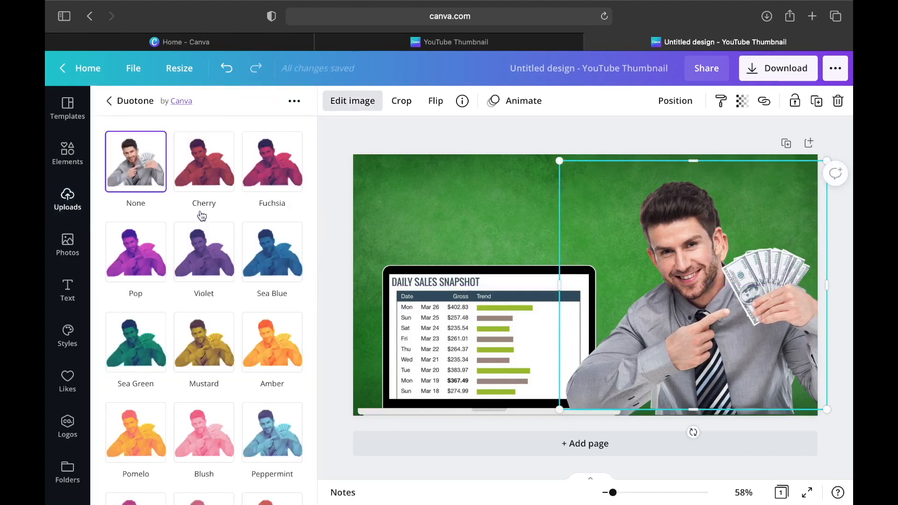
pyautogui.scroll(-5, 201, 215)
pyautogui.click(204, 216)
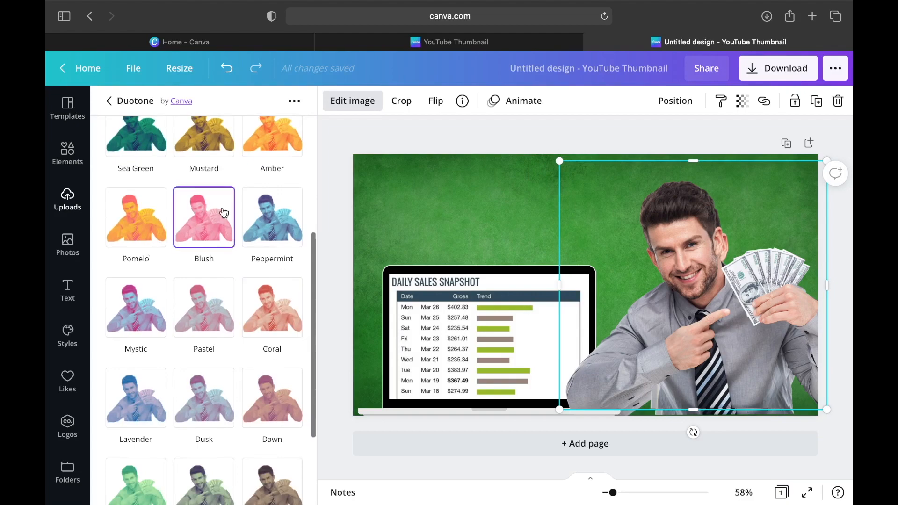
pyautogui.scroll(-3, 271, 394)
pyautogui.scroll(8, 271, 394)
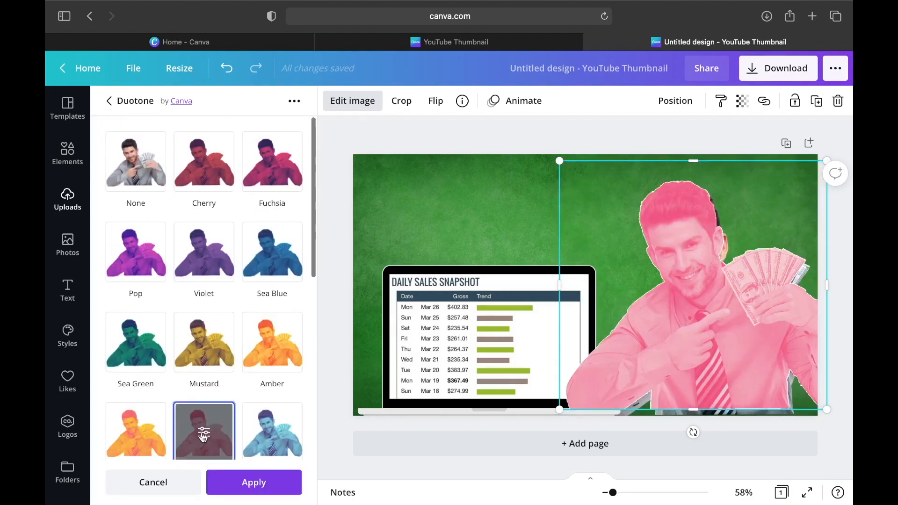
pyautogui.click(203, 435)
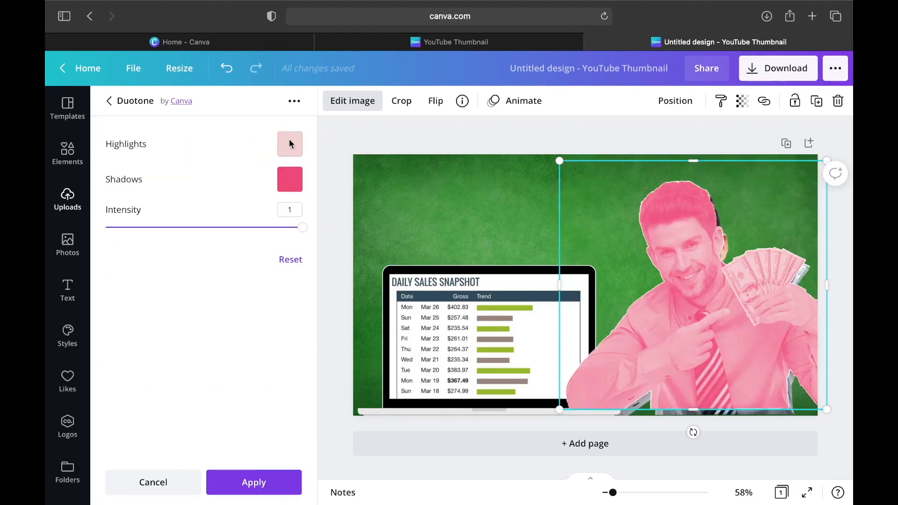
pyautogui.click(290, 141)
pyautogui.click(426, 204)
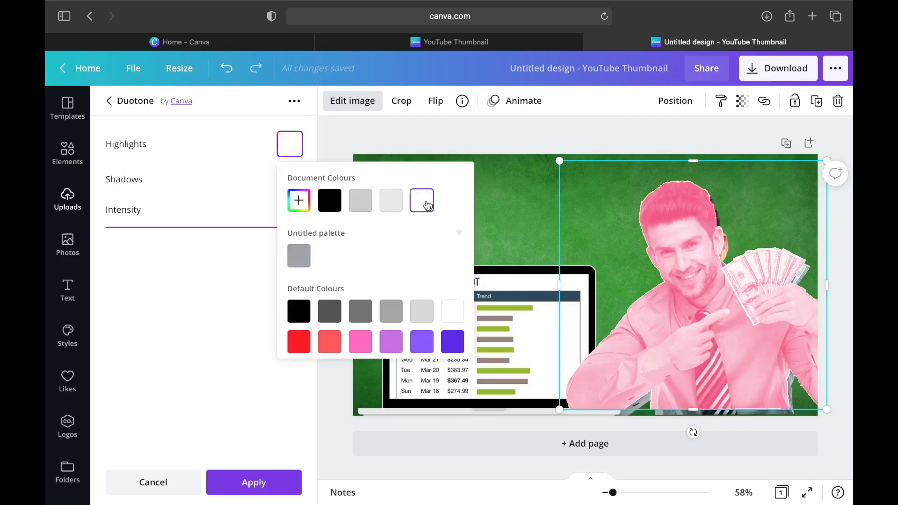
# Align the white silhouette with the man, enlarge it slightly, and send it backwards behind him as an outline.
pyautogui.moveTo(560, 163); pyautogui.dragTo(570, 170)
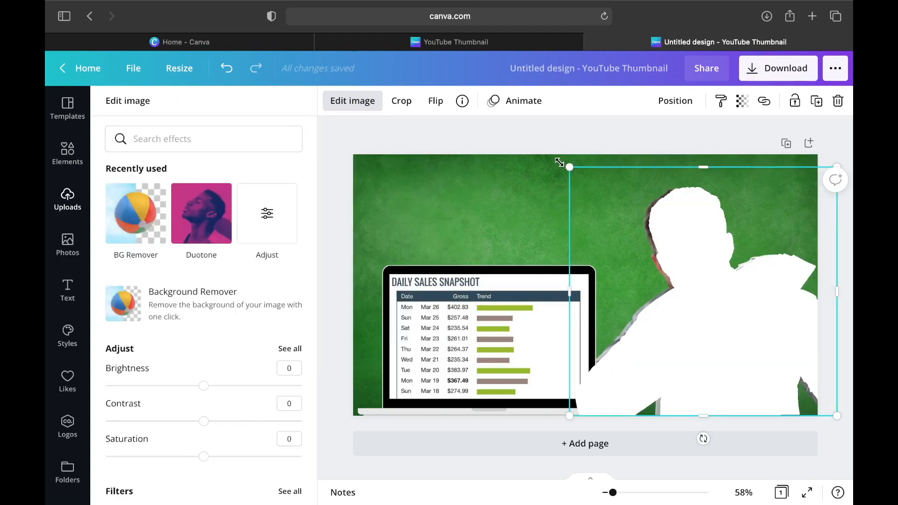
pyautogui.moveTo(557, 160); pyautogui.dragTo(555, 155)
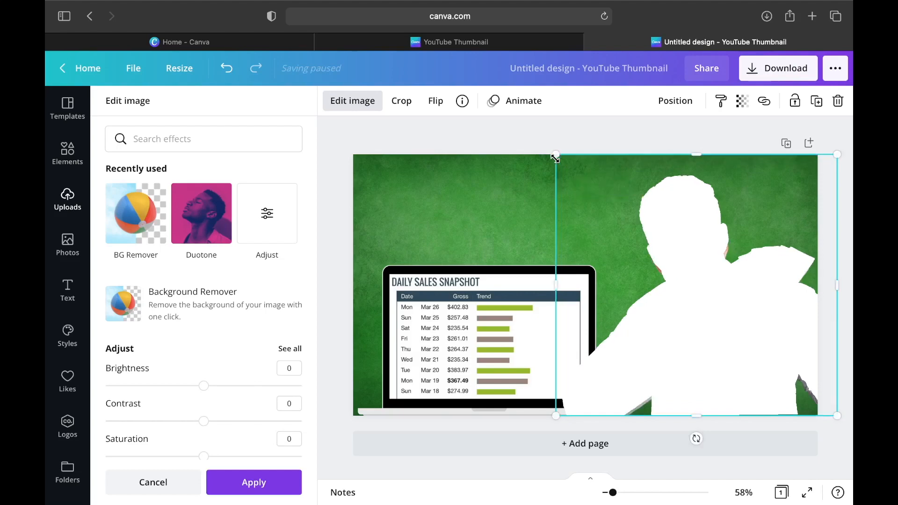
pyautogui.click(670, 104)
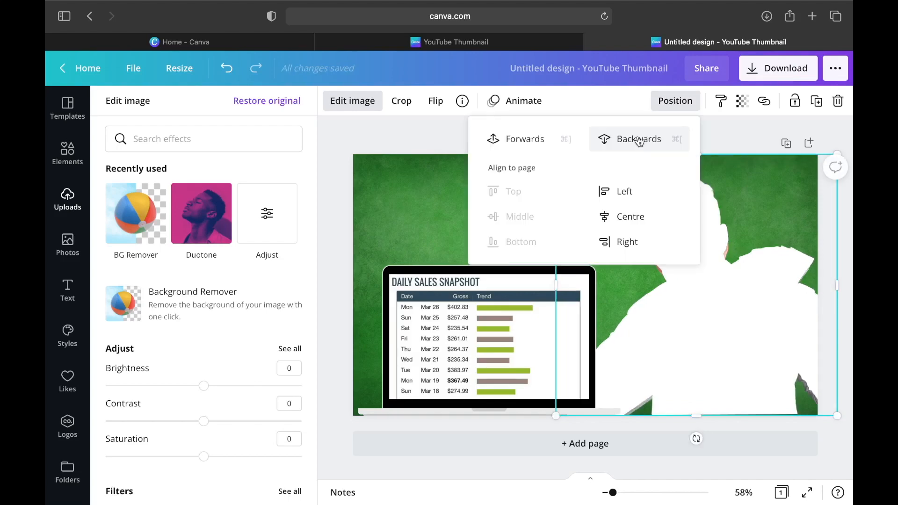
pyautogui.click(639, 141)
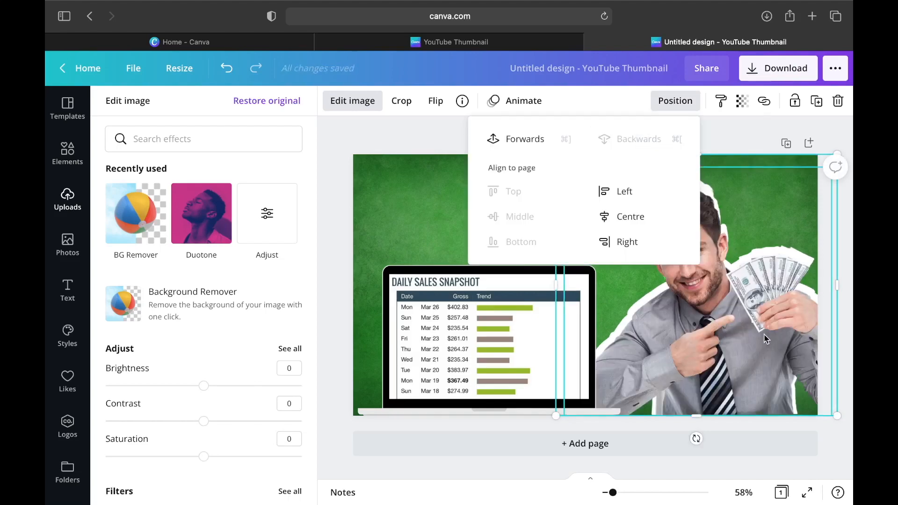
# Nudge the white silhouette slightly upward to even out the outline around the man.
pyautogui.moveTo(765, 337); pyautogui.dragTo(761, 328)
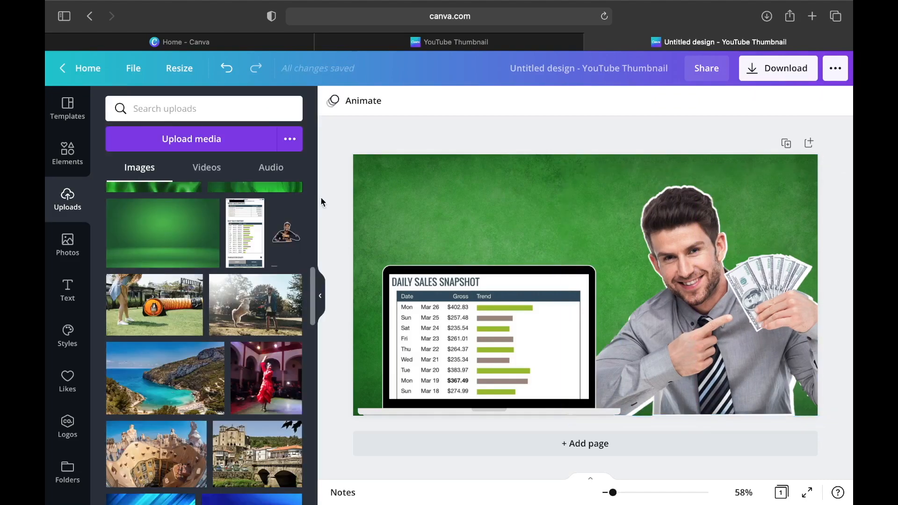
# Add a square shape at the page's upper edge, stretch it across the full page width and shorten it into a banner.
pyautogui.click(53, 171)
pyautogui.moveTo(598, 230); pyautogui.dragTo(598, 224)
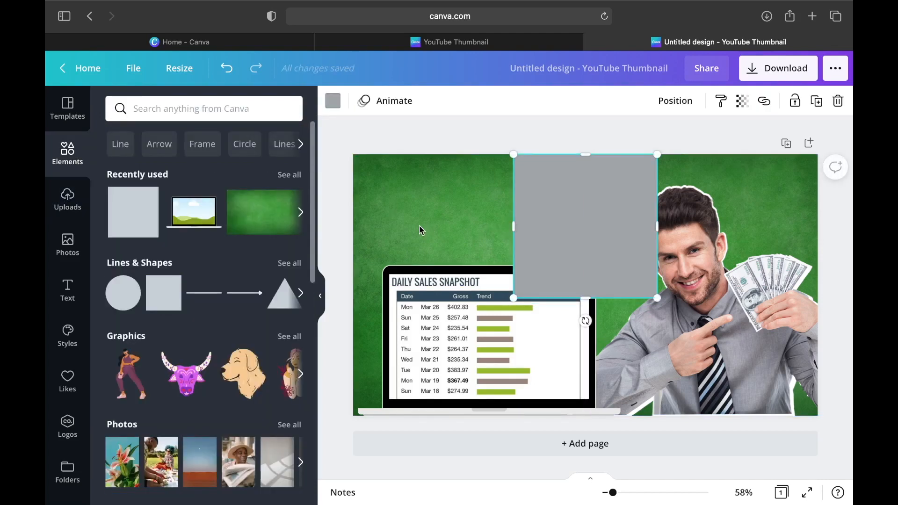
pyautogui.moveTo(420, 225); pyautogui.dragTo(364, 223)
pyautogui.moveTo(657, 227); pyautogui.dragTo(818, 221)
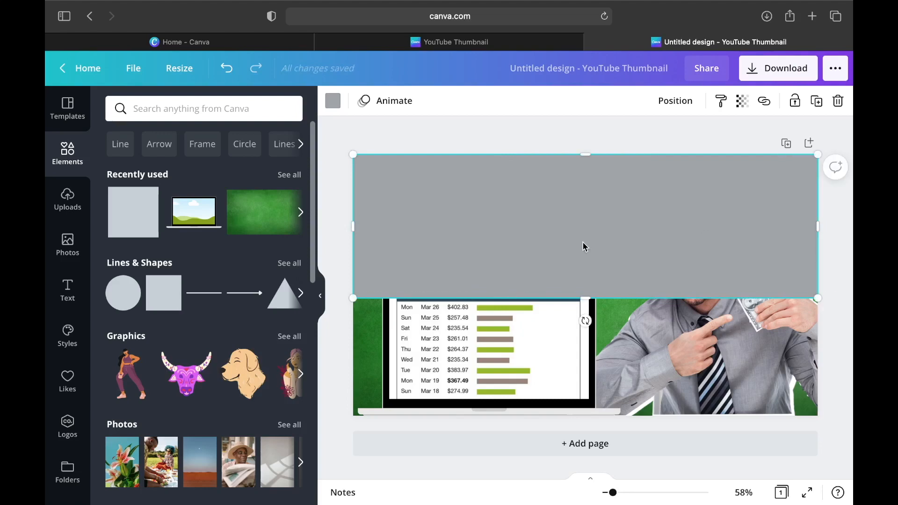
pyautogui.moveTo(583, 244); pyautogui.dragTo(583, 215)
# Colour the banner black and send it backwards so it sits behind the man's head.
pyautogui.click(331, 101)
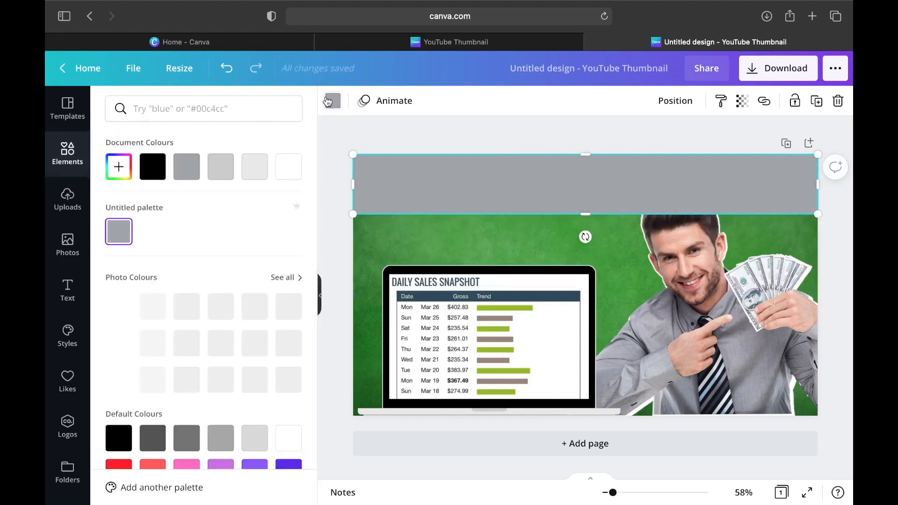
pyautogui.click(153, 166)
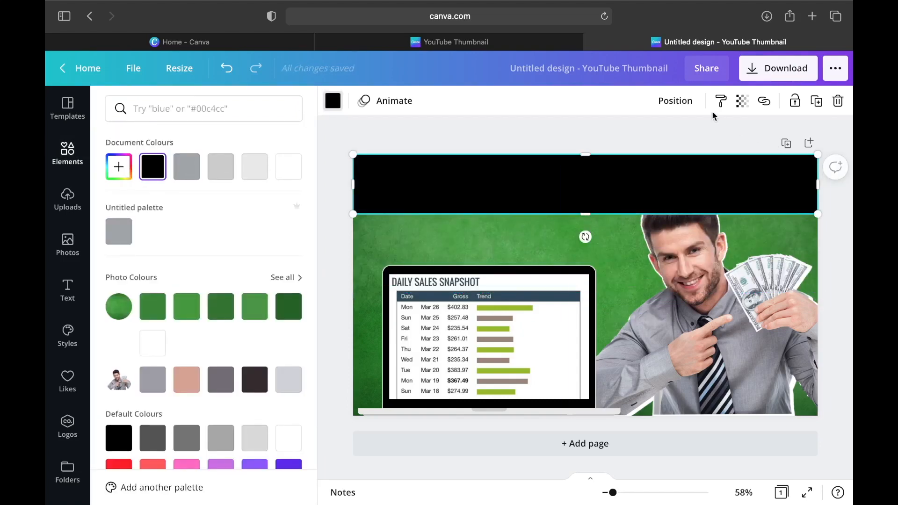
pyautogui.click(676, 100)
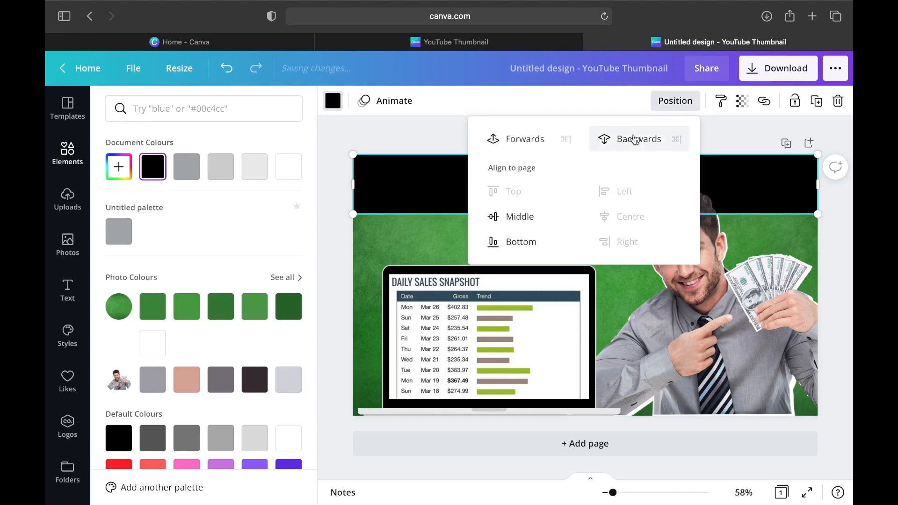
pyautogui.click(635, 139)
pyautogui.press('Escape')
# Add a subheading on the black banner with the white text "$325 /DAY".
pyautogui.click(65, 301)
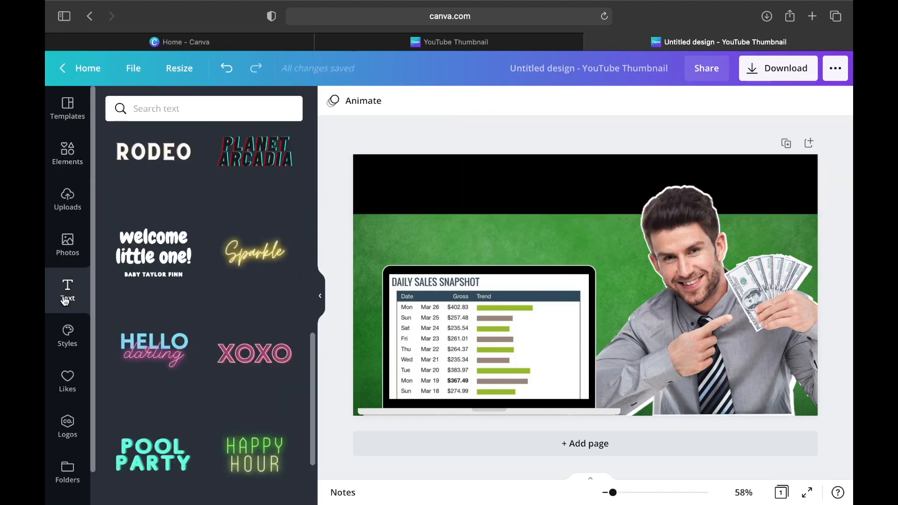
pyautogui.click(160, 207)
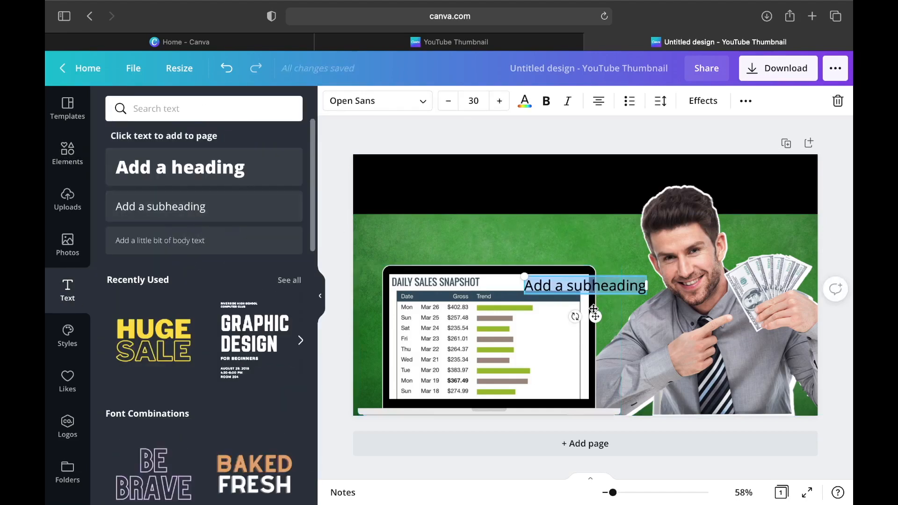
pyautogui.moveTo(585, 285); pyautogui.dragTo(541, 153)
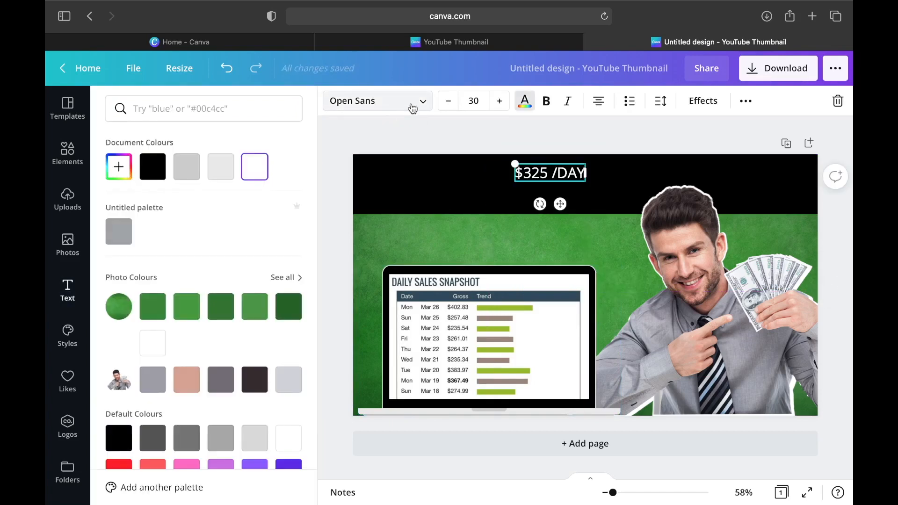
# Browse the recently used and popular fonts available for the banner text.
pyautogui.click(413, 108)
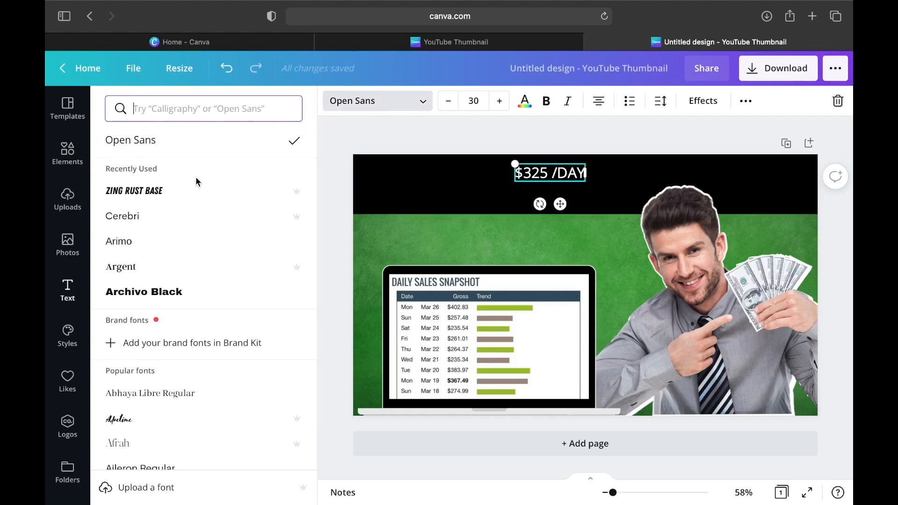
pyautogui.scroll(-3, 174, 304)
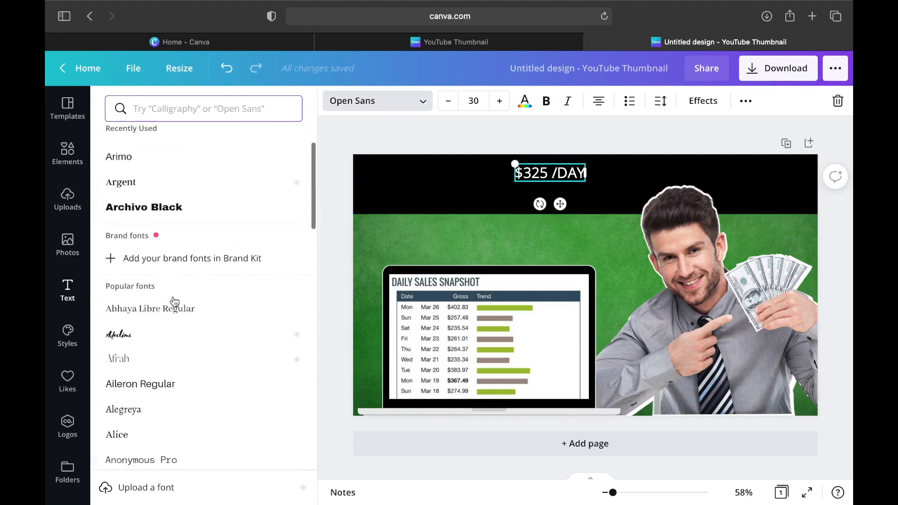
pyautogui.scroll(3, 174, 301)
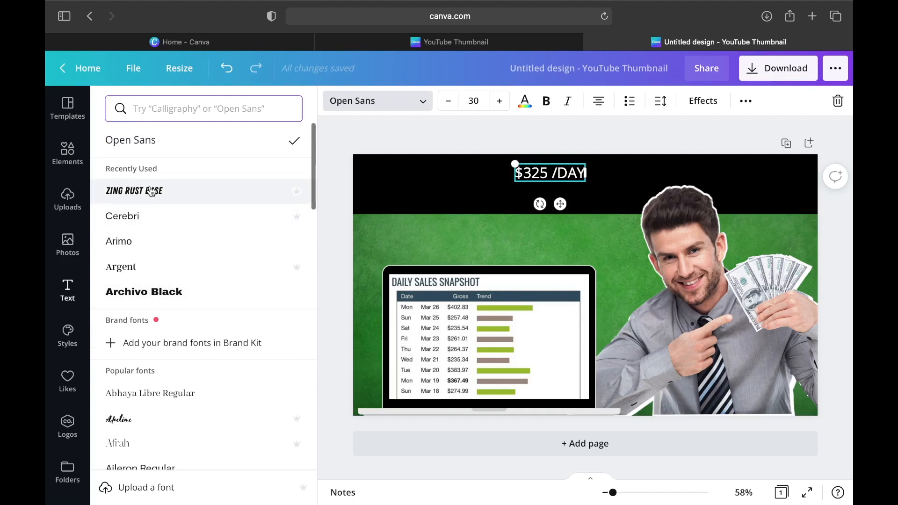
pyautogui.scroll(-5, 150, 191)
pyautogui.scroll(-2, 125, 405)
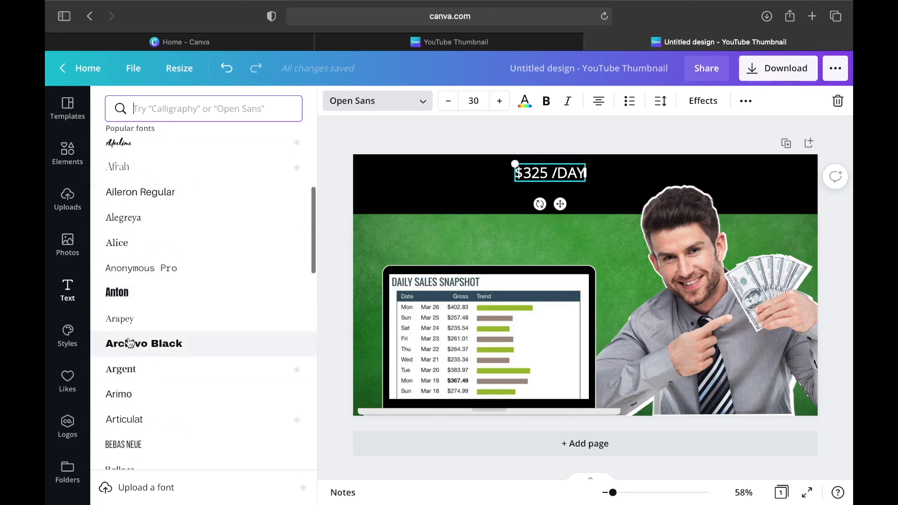
pyautogui.scroll(-5, 140, 346)
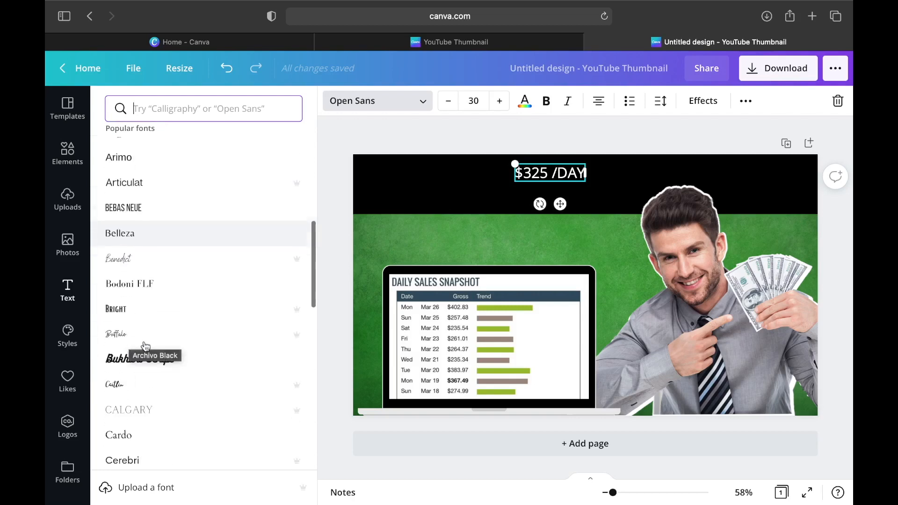
pyautogui.scroll(-7, 146, 346)
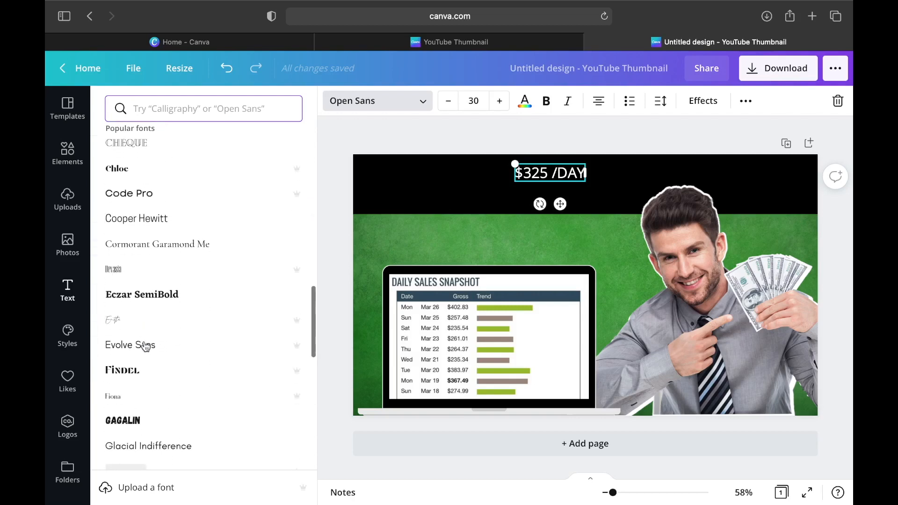
pyautogui.scroll(-2, 146, 346)
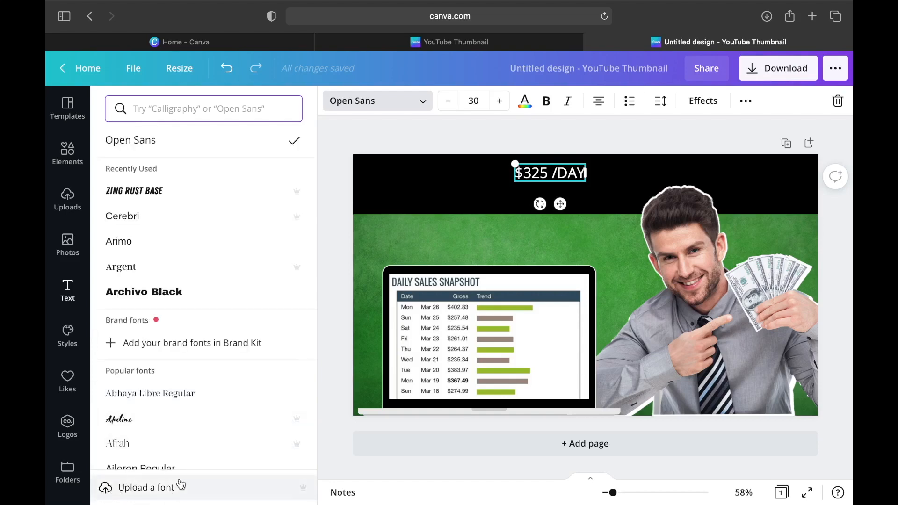
# Look through the font style categories offered in the font search, from Handwriting and Corporate to Rounded and Modern.
pyautogui.click(237, 104)
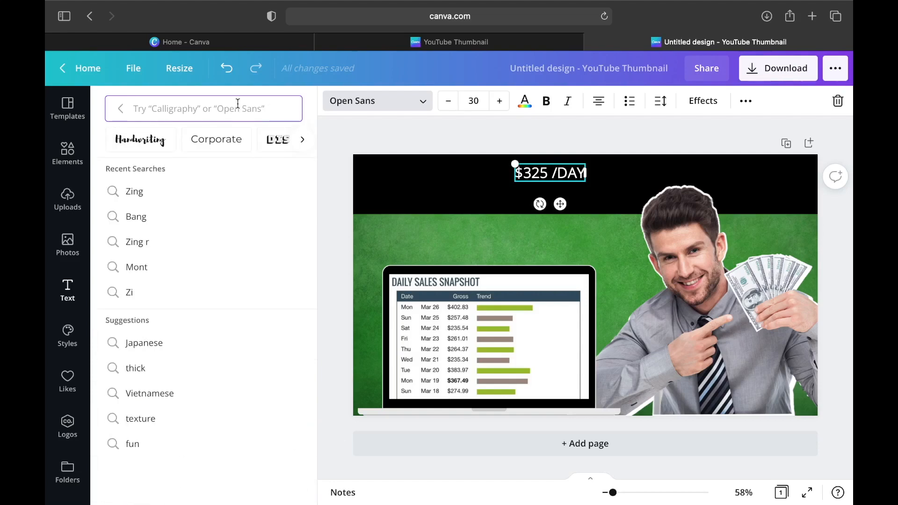
pyautogui.click(303, 140)
pyautogui.click(303, 139)
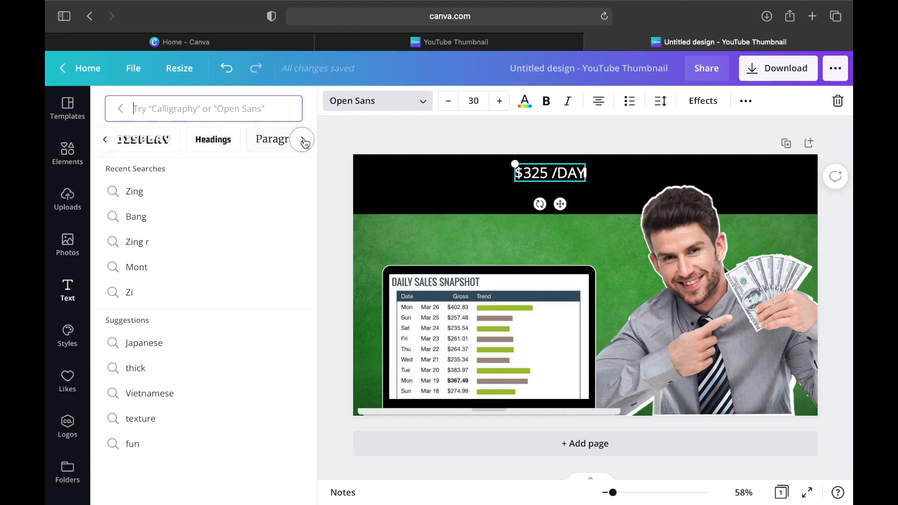
pyautogui.click(302, 140)
pyautogui.click(303, 140)
pyautogui.click(303, 140)
pyautogui.click(302, 141)
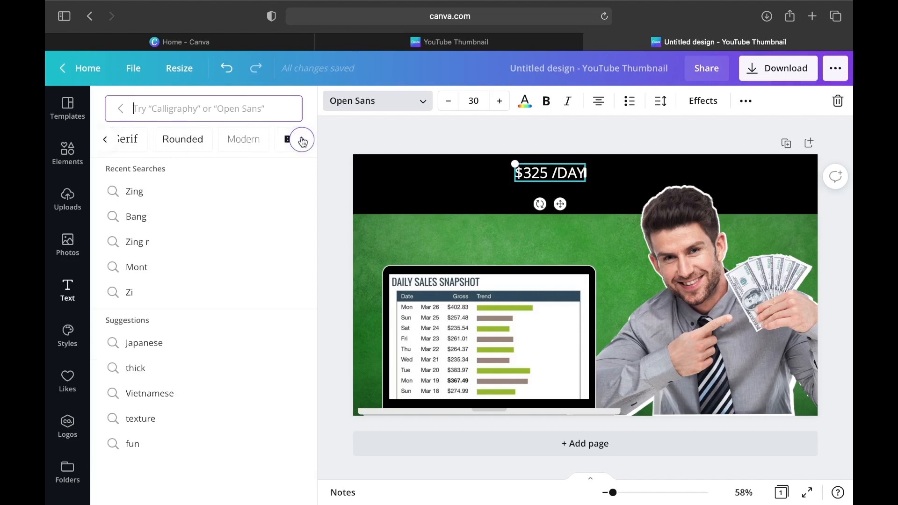
pyautogui.click(302, 140)
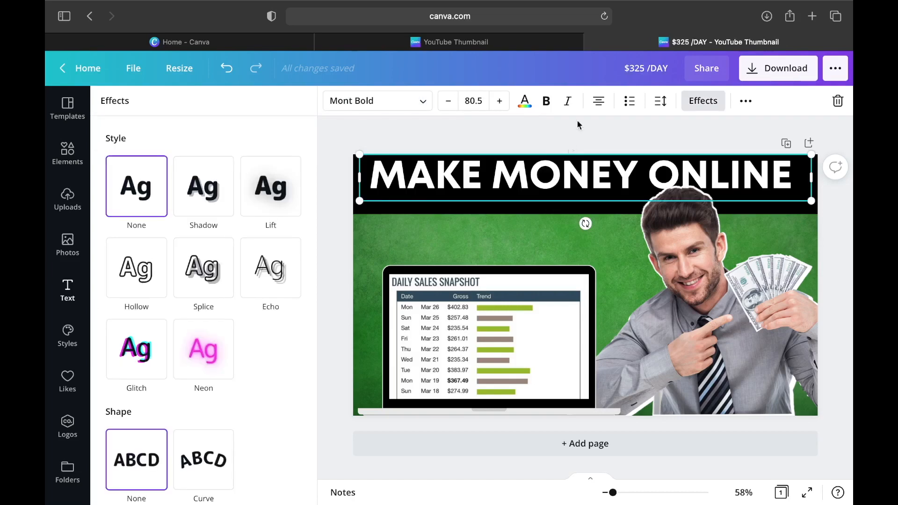
# Send the MAKE MONEY ONLINE heading to the back and bring it forwards again in front of the black banner.
pyautogui.click(704, 100)
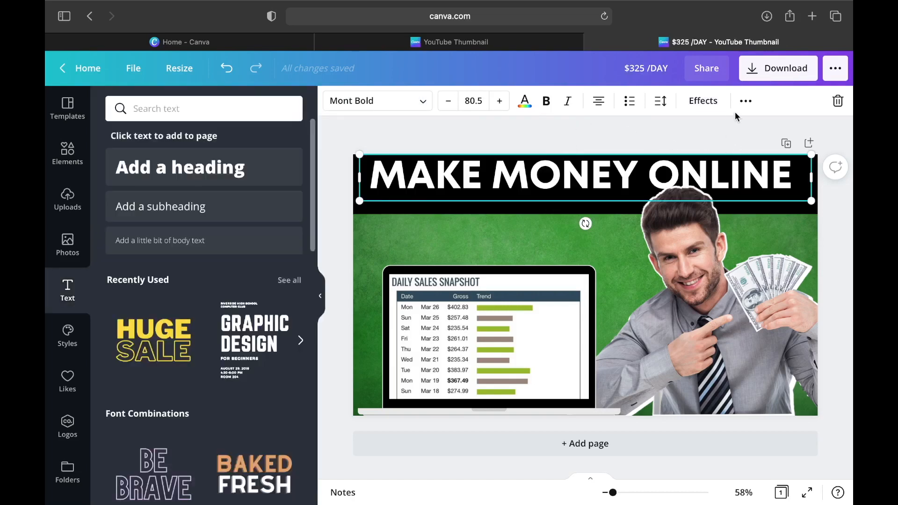
pyautogui.click(745, 102)
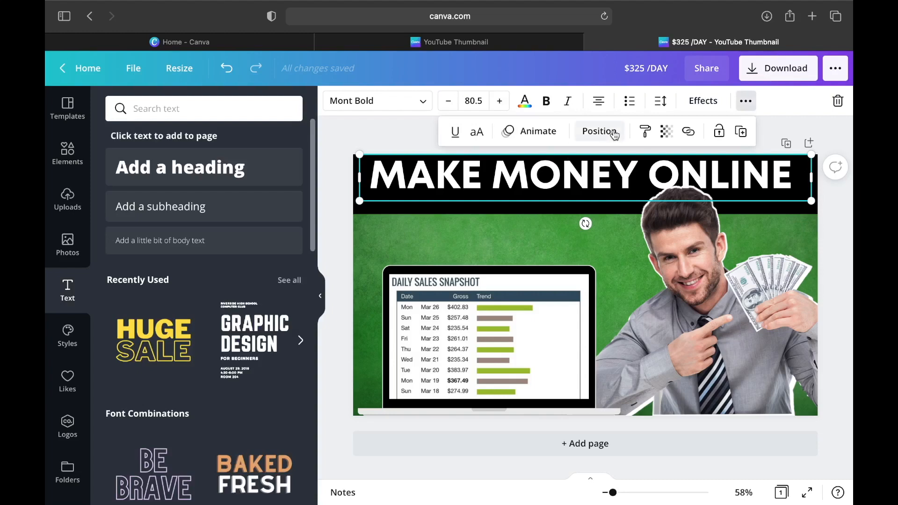
pyautogui.click(599, 131)
pyautogui.click(548, 196)
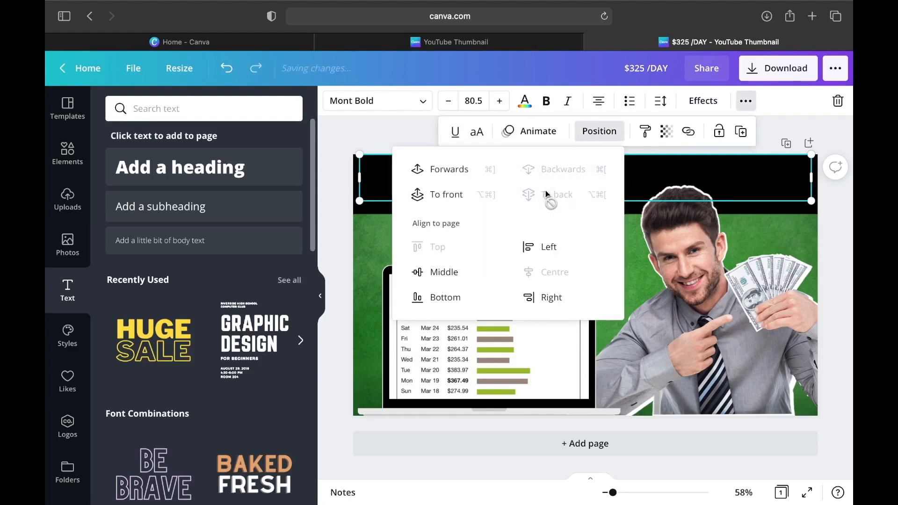
pyautogui.click(437, 177)
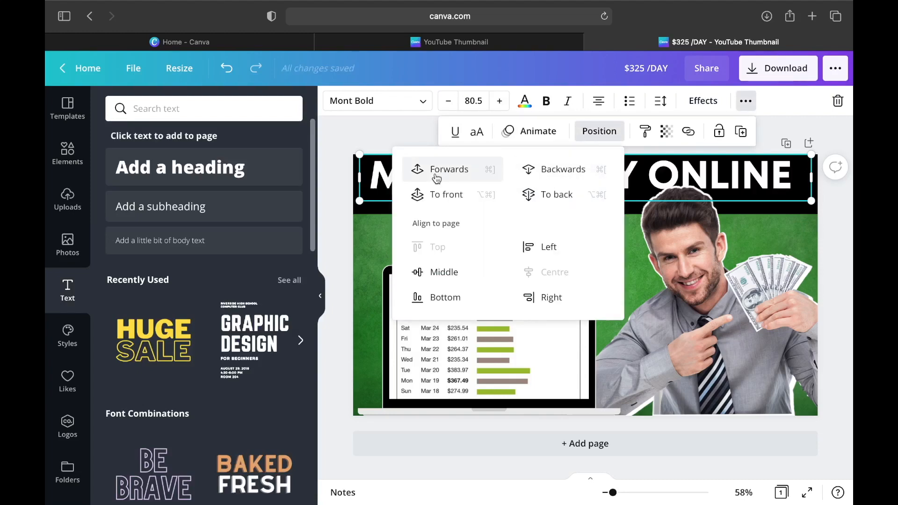
pyautogui.click(361, 135)
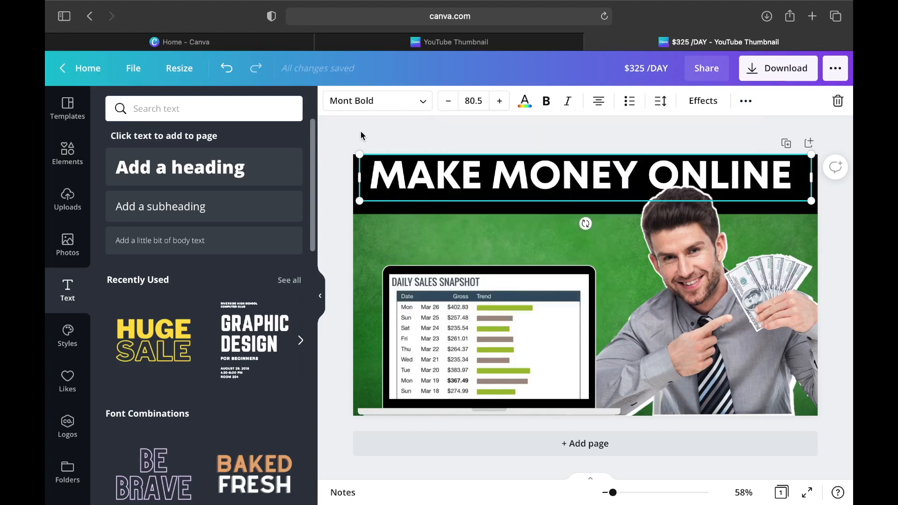
# Apply the Shadow effect to the MAKE MONEY ONLINE heading with an offset of 55.
pyautogui.click(718, 104)
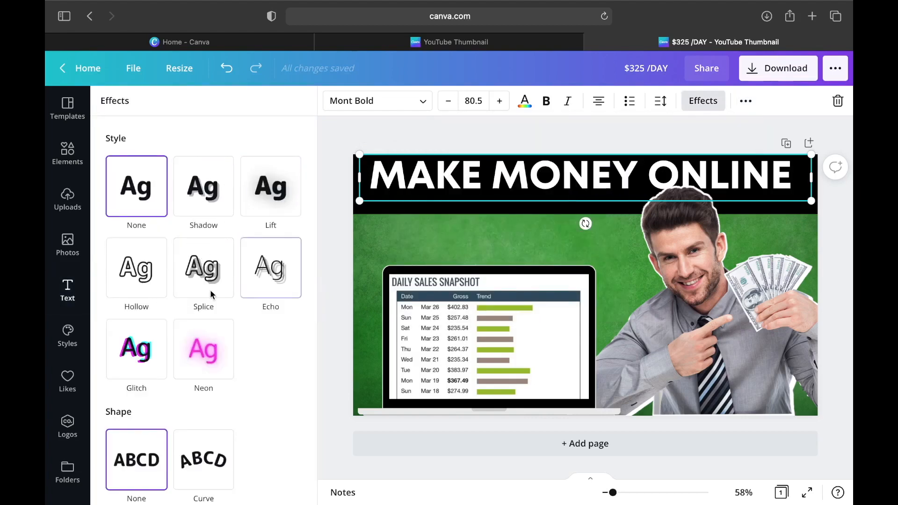
pyautogui.click(197, 200)
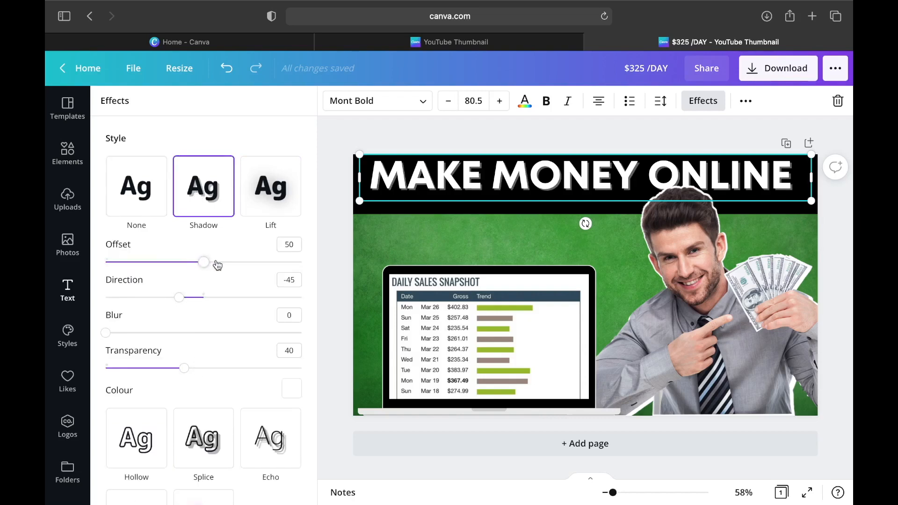
pyautogui.moveTo(213, 263); pyautogui.dragTo(218, 264)
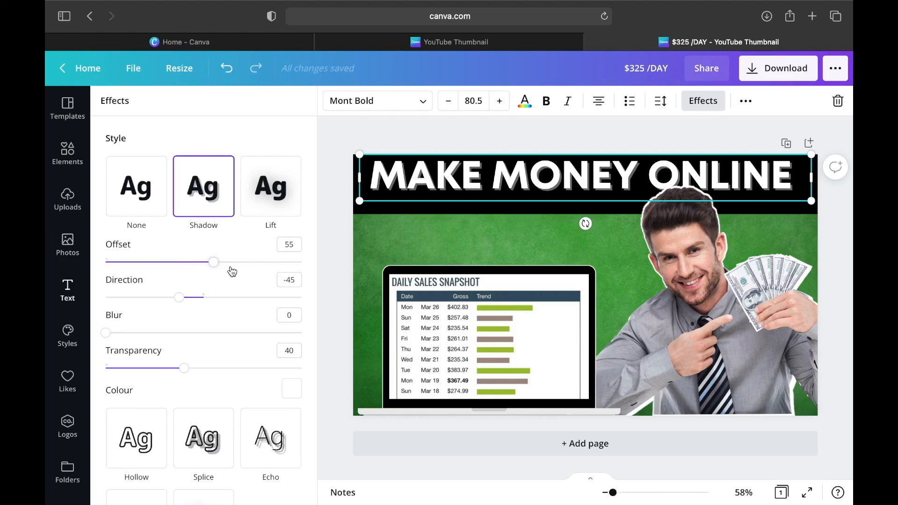
pyautogui.click(416, 134)
pyautogui.click(530, 134)
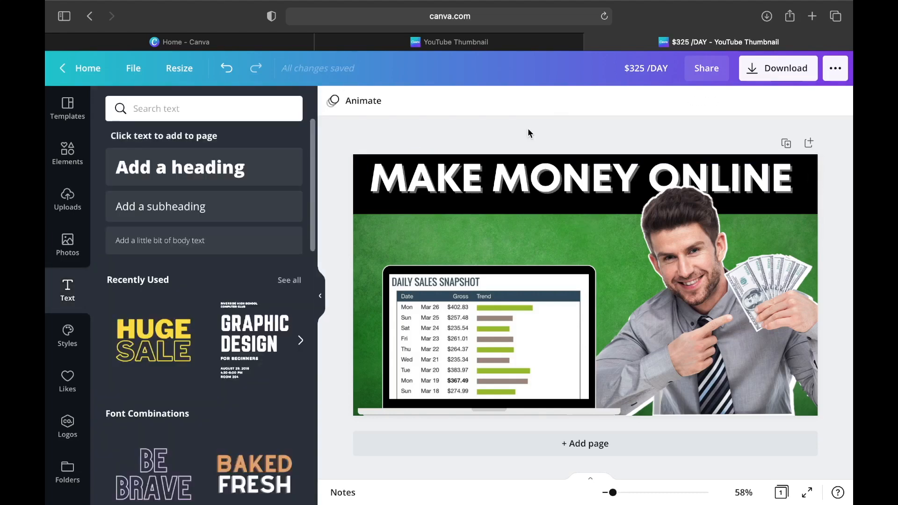
# Reposition the MAKE MONEY ONLINE heading close to the upper edge of the black banner.
pyautogui.click(533, 171)
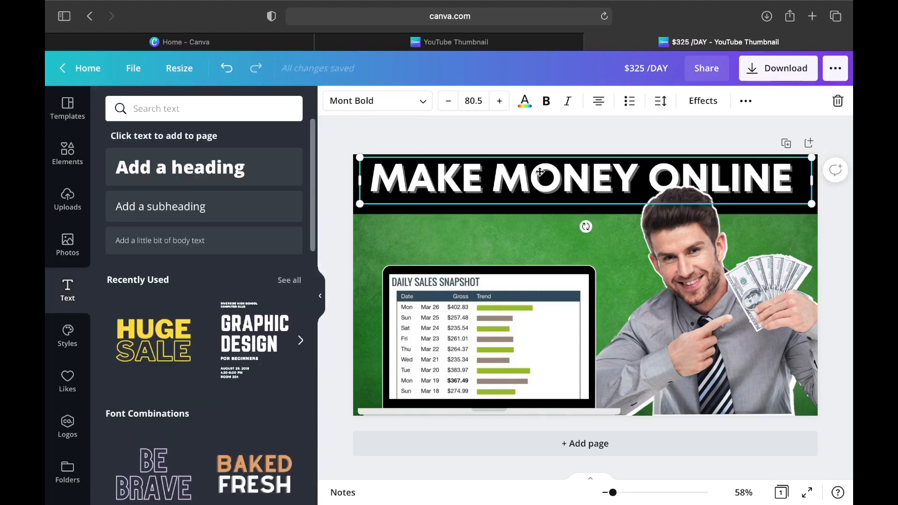
pyautogui.moveTo(534, 173); pyautogui.dragTo(533, 172)
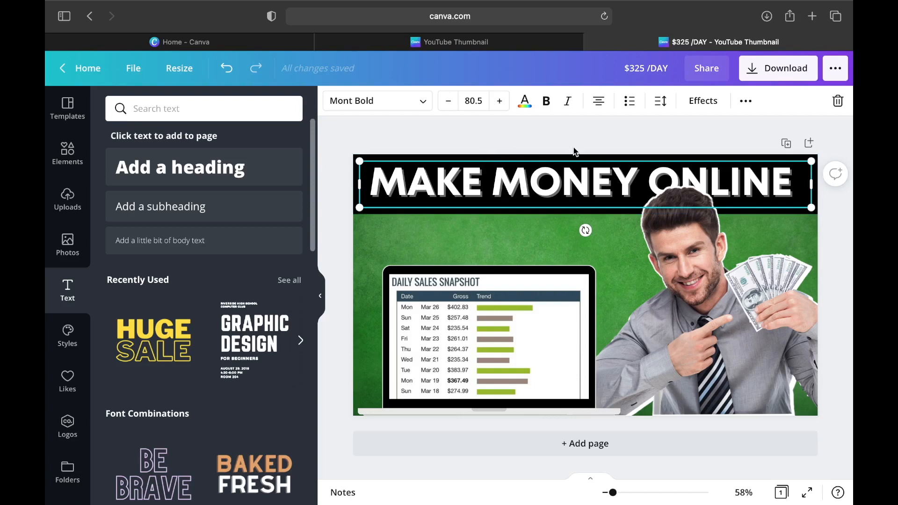
pyautogui.press('Up')
pyautogui.press('Up')
pyautogui.press('Up')
pyautogui.press('Up')
pyautogui.press('Up')
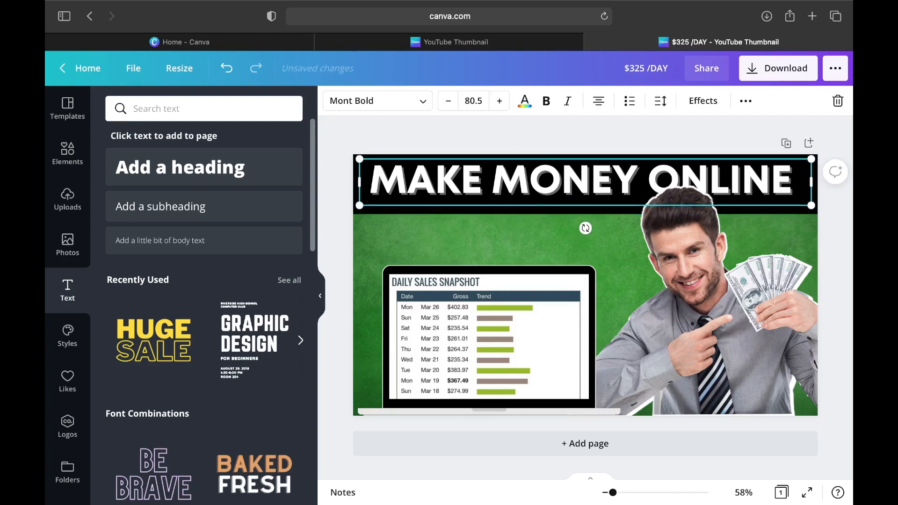
pyautogui.press('Up')
pyautogui.press('Up')
pyautogui.press('Up')
pyautogui.press('Up')
pyautogui.press('Up')
pyautogui.press('Up')
pyautogui.press('Up')
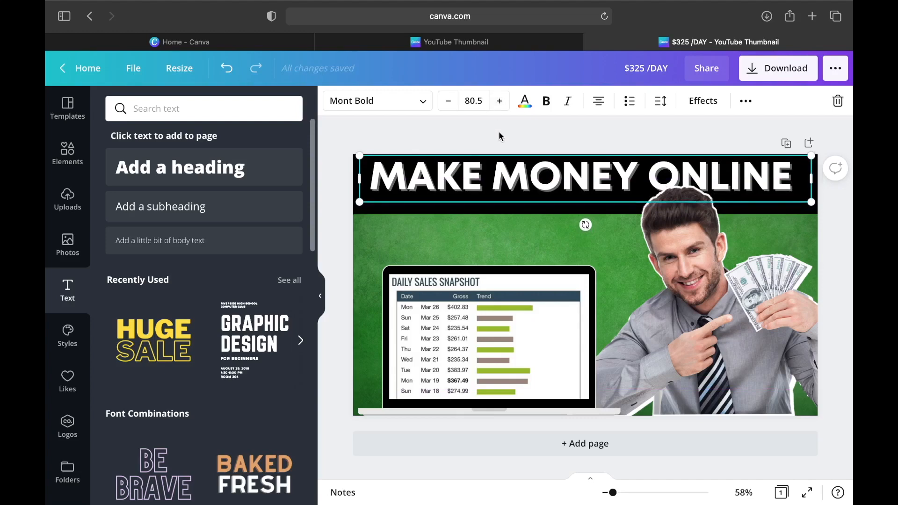
# Reduce the black banner's height so its lower edge sits just below the MAKE MONEY ONLINE heading.
pyautogui.click(491, 212)
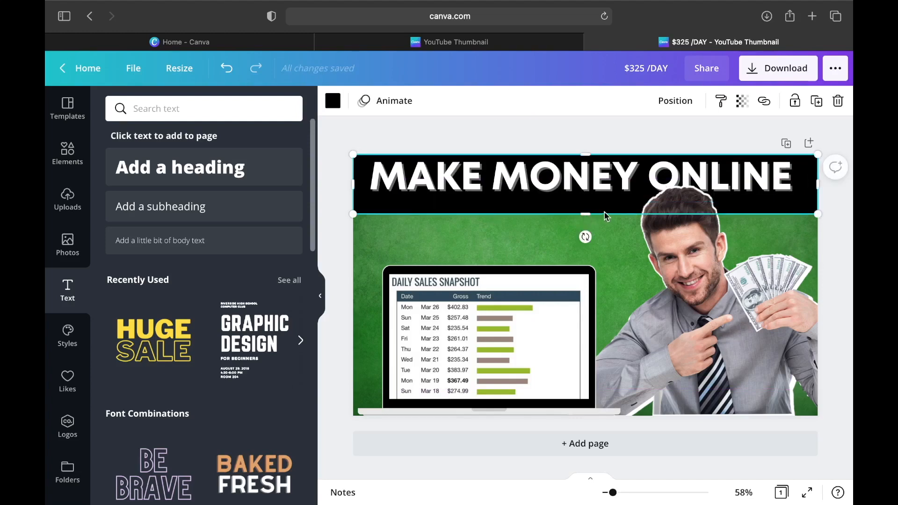
pyautogui.moveTo(586, 202); pyautogui.dragTo(586, 202)
pyautogui.click(574, 134)
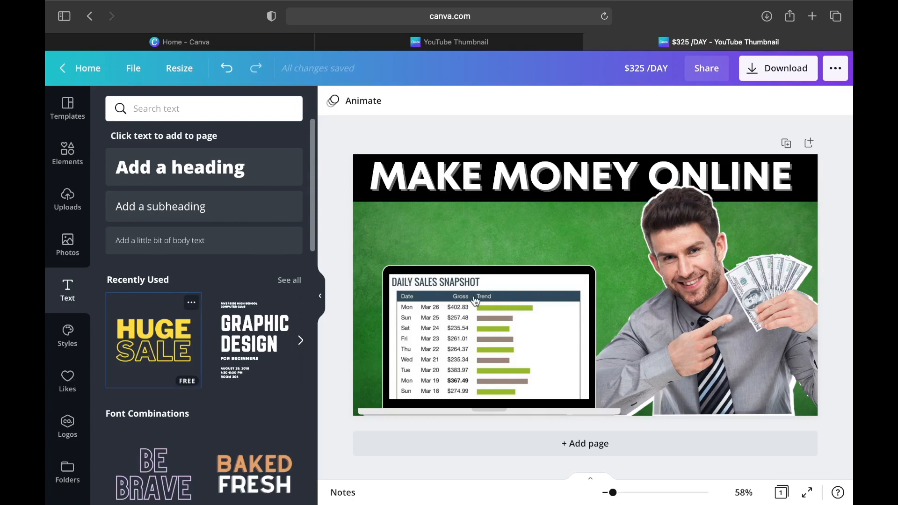
# Enter $325 as the large yellow text, reduce it to font size 138, and place it between the black banner and the laptop.
pyautogui.write('$3')
pyautogui.write('25')
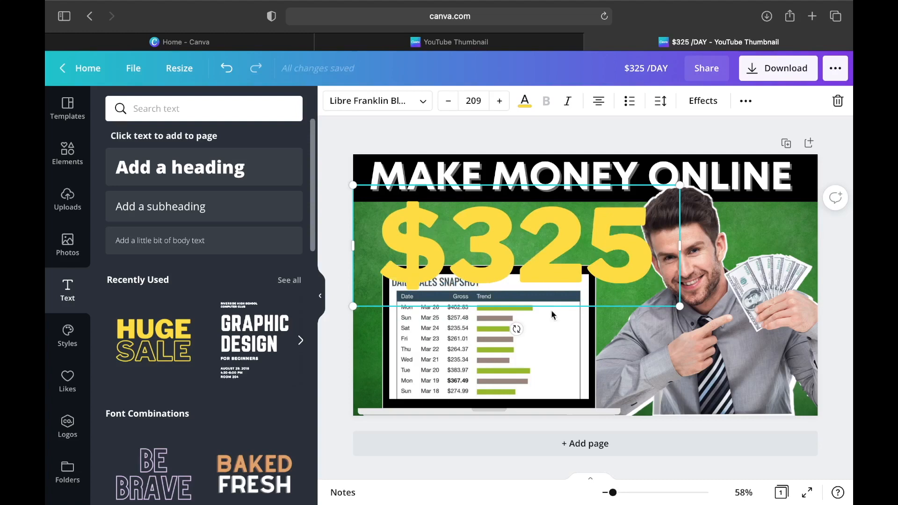
pyautogui.moveTo(623, 282); pyautogui.dragTo(590, 268)
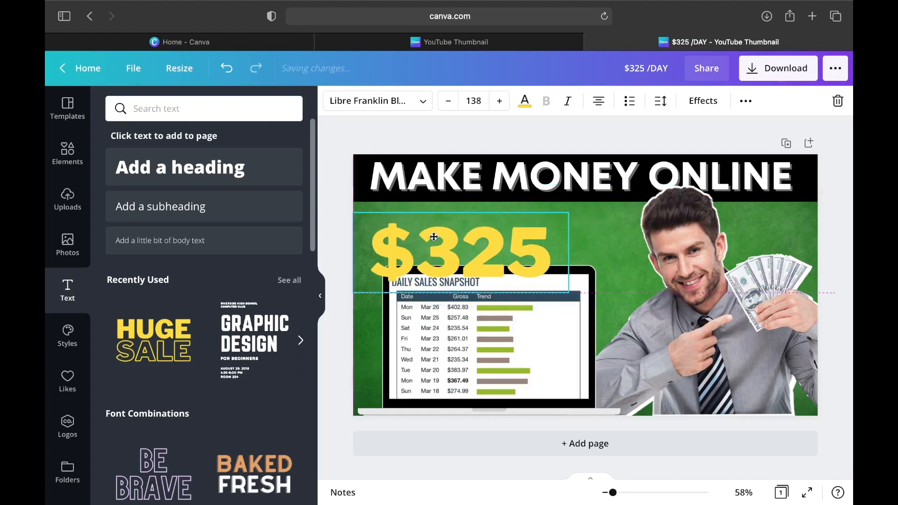
pyautogui.moveTo(434, 237); pyautogui.dragTo(422, 221)
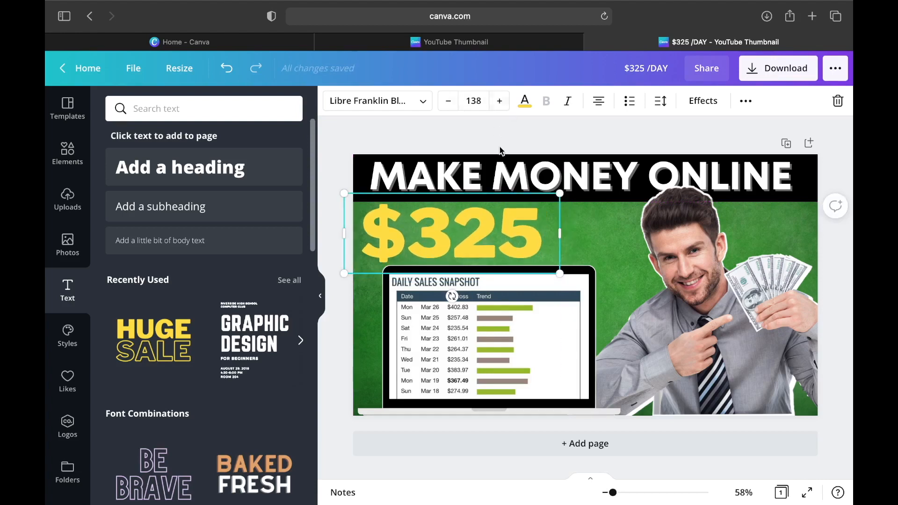
# Recolour the $325 text to bright yellow #FFF500 and apply the Lift effect with an intensity of 50.
pyautogui.click(524, 101)
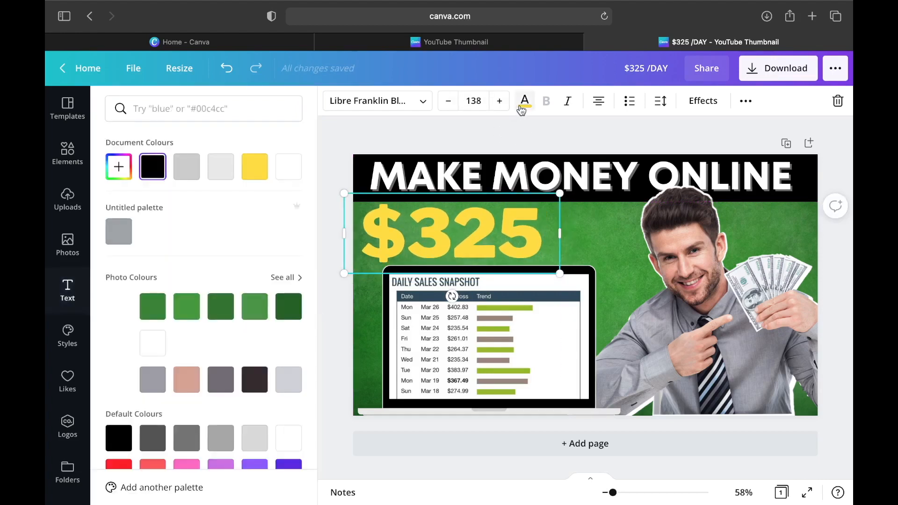
pyautogui.click(119, 168)
pyautogui.click(282, 199)
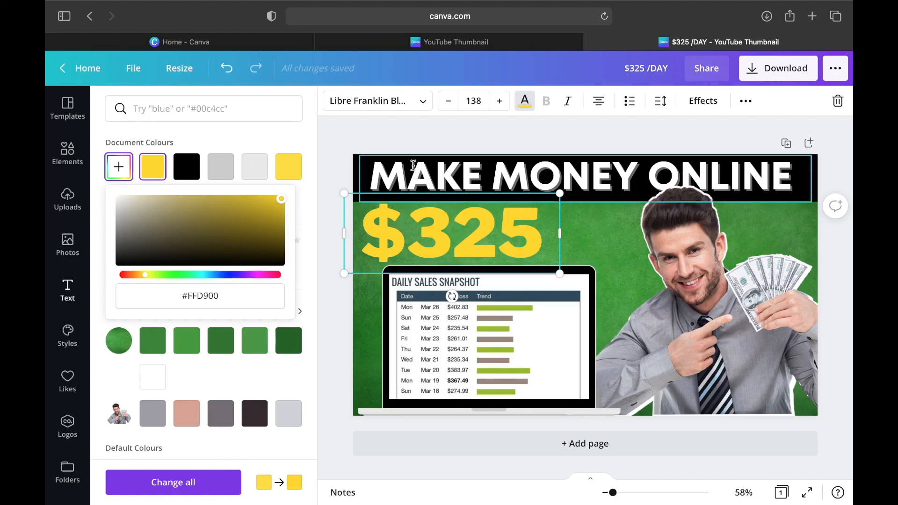
pyautogui.moveTo(144, 280); pyautogui.dragTo(148, 276)
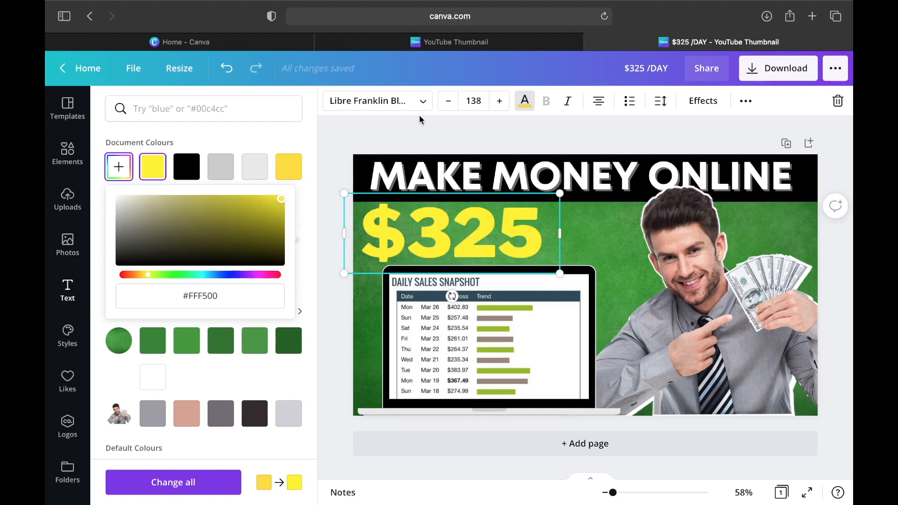
pyautogui.click(703, 100)
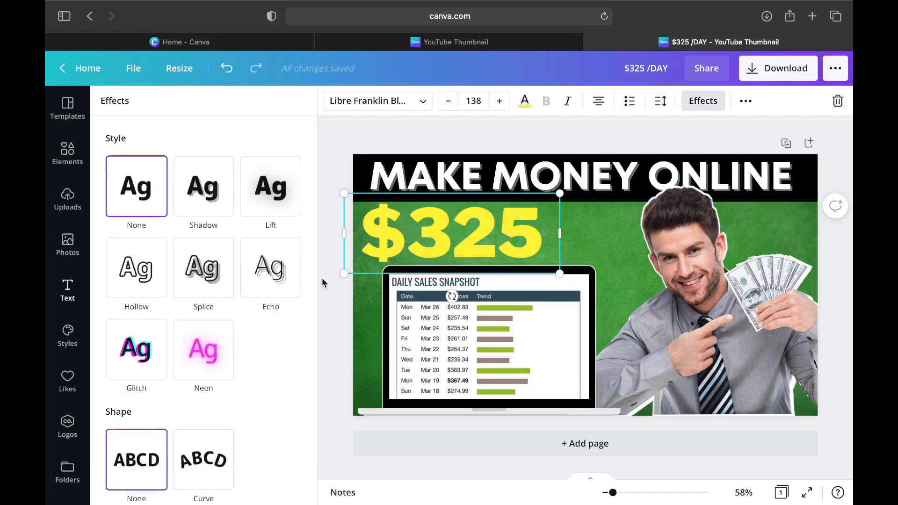
pyautogui.click(287, 213)
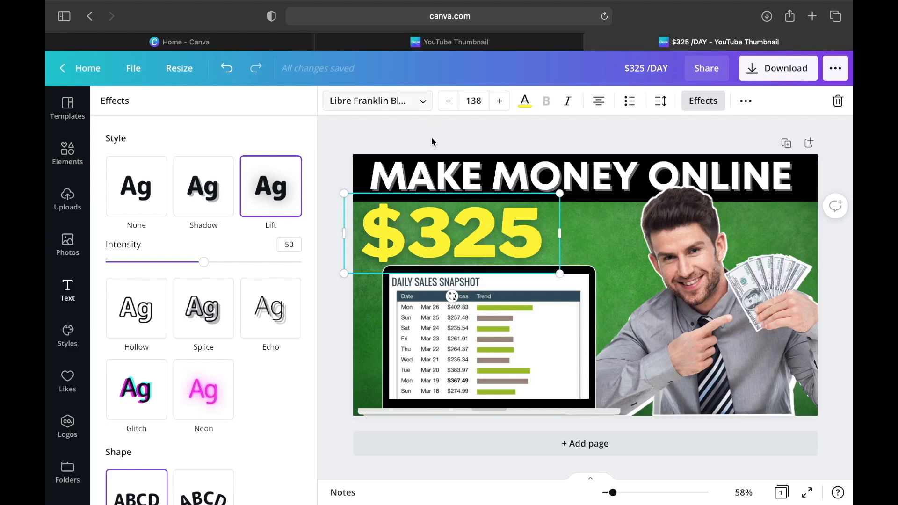
# Duplicate the $325 text, change the copy to PER DAY, and shrink it to font size 60.6 in the space beside $325.
pyautogui.press('super+d')
pyautogui.write('PER')
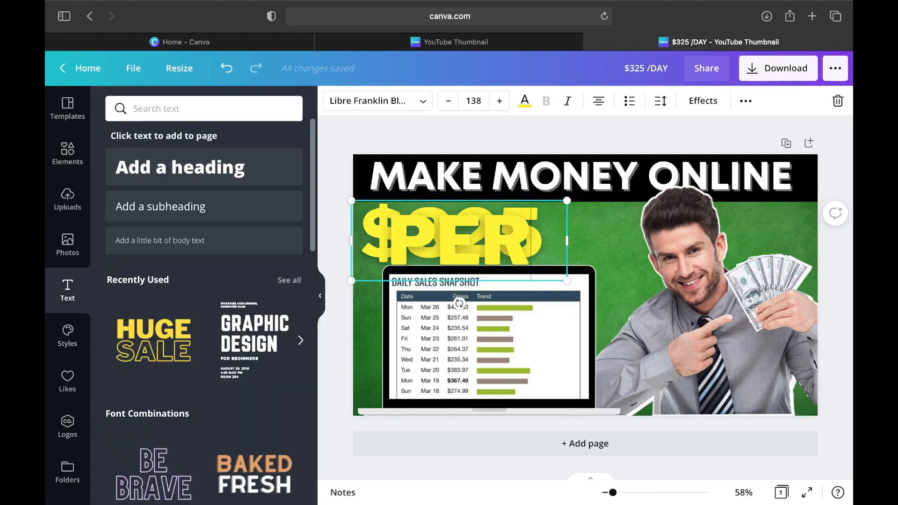
pyautogui.write(' DAY')
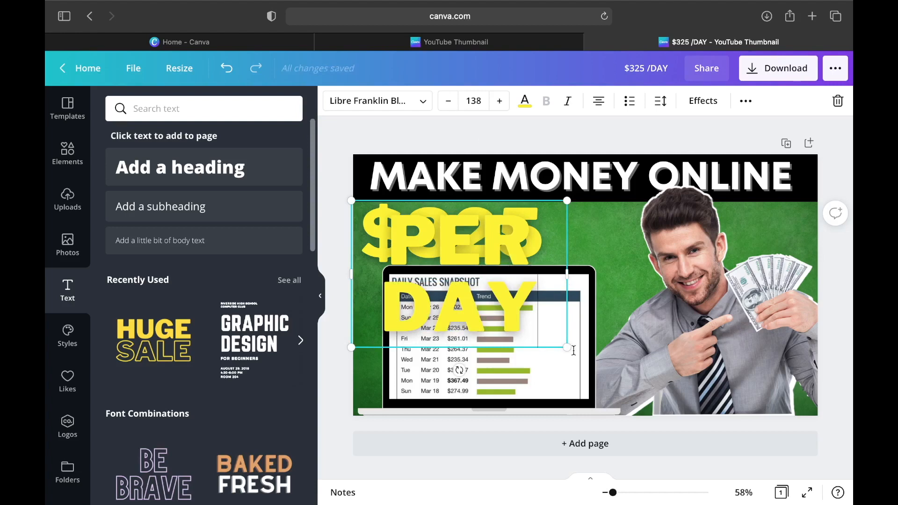
pyautogui.moveTo(567, 347); pyautogui.dragTo(447, 265)
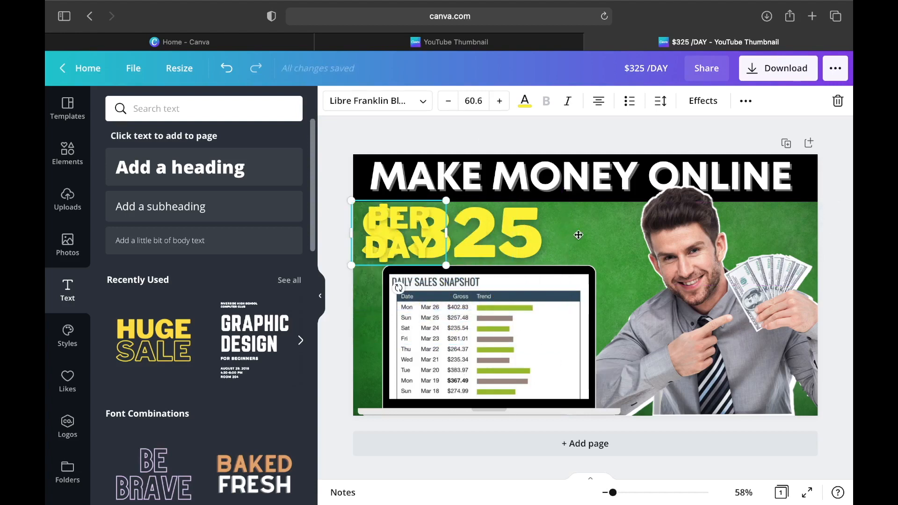
pyautogui.moveTo(399, 232); pyautogui.dragTo(586, 228)
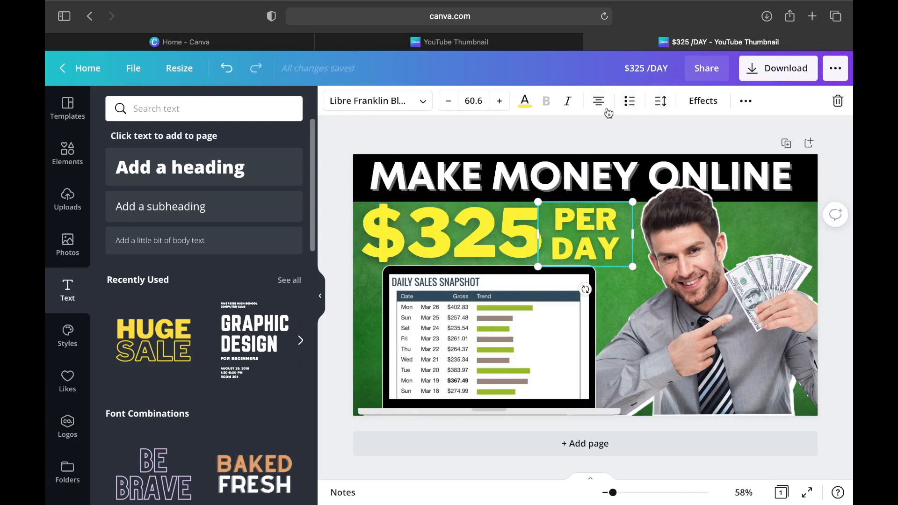
# Left-align the PER DAY text and shift it clear of the $325 figure.
pyautogui.click(693, 108)
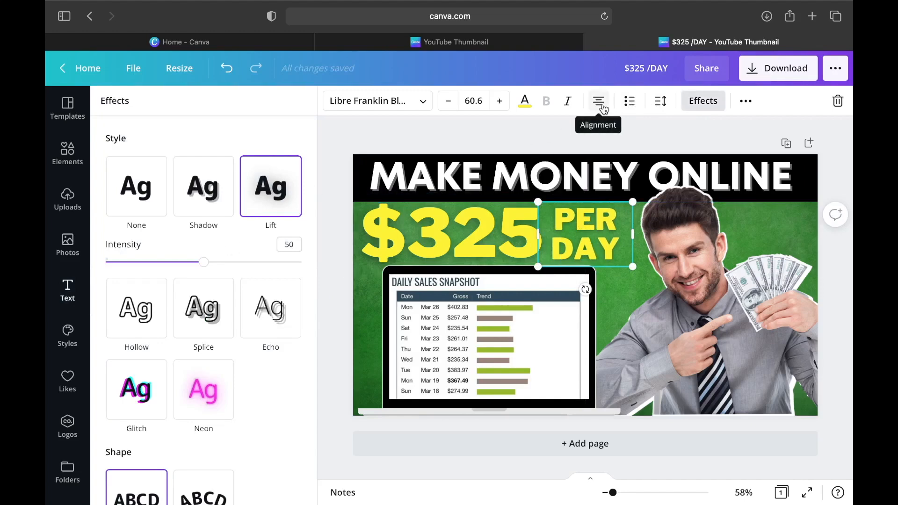
pyautogui.click(604, 108)
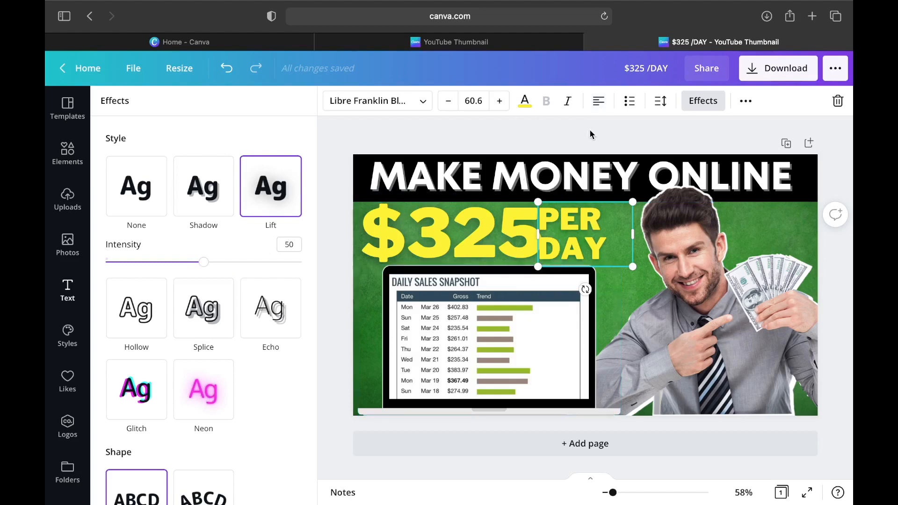
pyautogui.click(570, 264)
pyautogui.moveTo(587, 241); pyautogui.dragTo(607, 241)
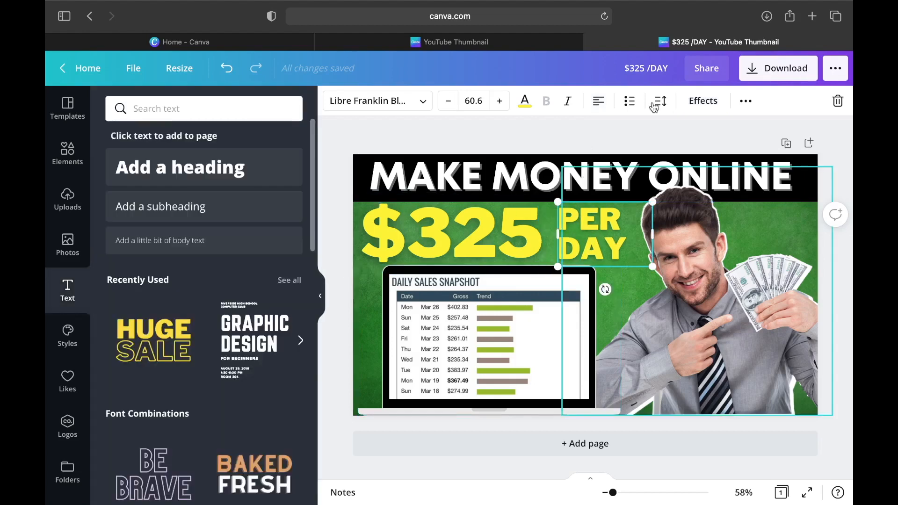
# Set the PER DAY text's line spacing to 0.88 and move it closer to the $325 figure.
pyautogui.click(655, 104)
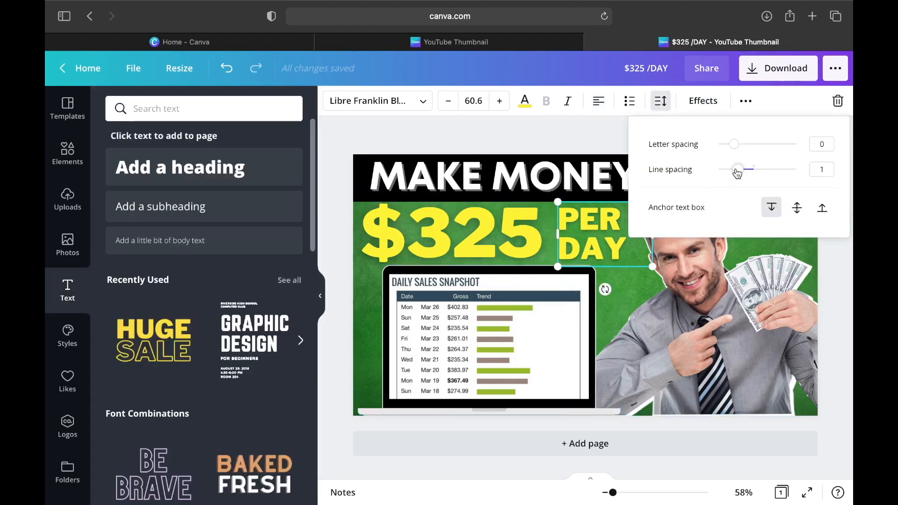
pyautogui.moveTo(738, 173); pyautogui.dragTo(734, 173)
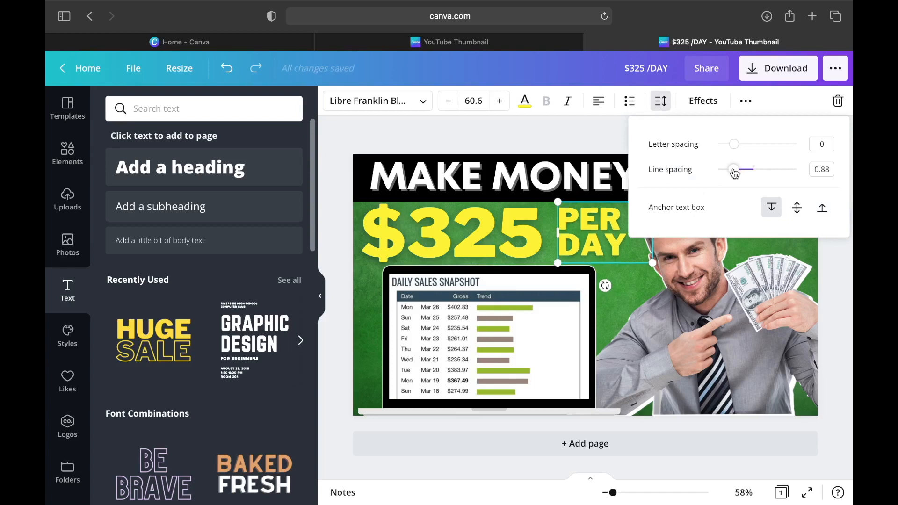
pyautogui.click(600, 124)
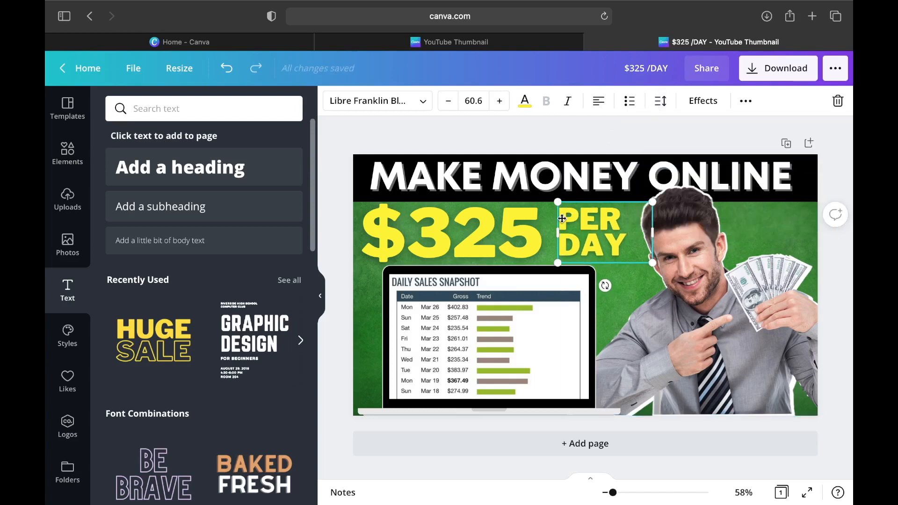
pyautogui.moveTo(562, 218); pyautogui.dragTo(563, 219)
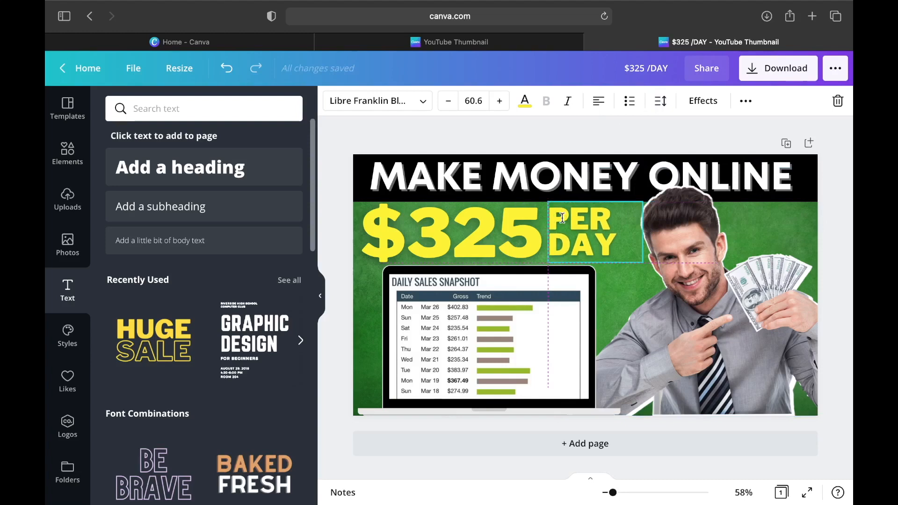
# Change the PER DAY text colour to white and deselect it.
pyautogui.click(525, 100)
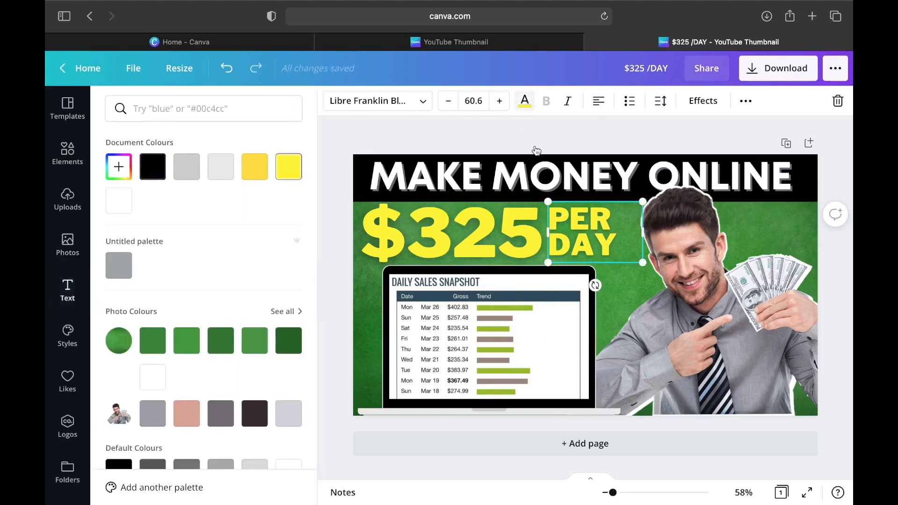
pyautogui.click(127, 208)
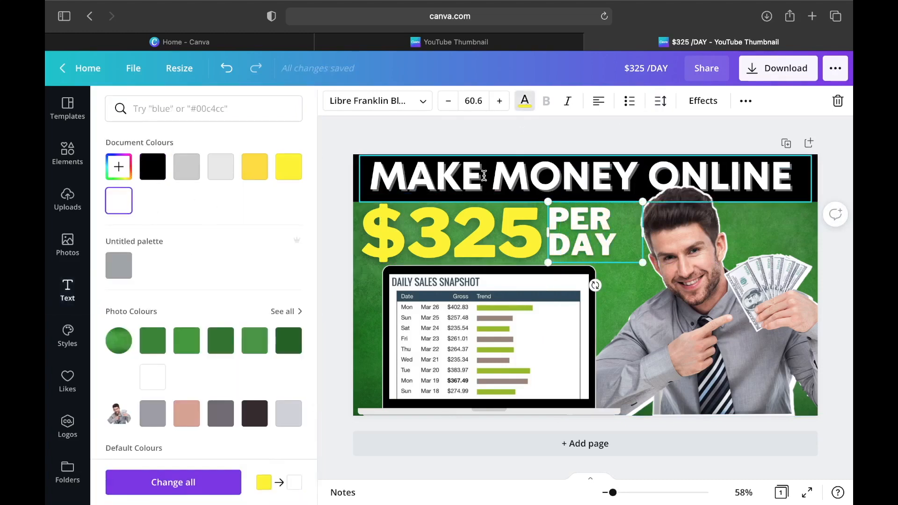
pyautogui.press('Escape')
pyautogui.press('Escape')
# Search the elements for ARROW, limit the results to graphics, and add the thick curved white arrow to the thumbnail.
pyautogui.click(65, 152)
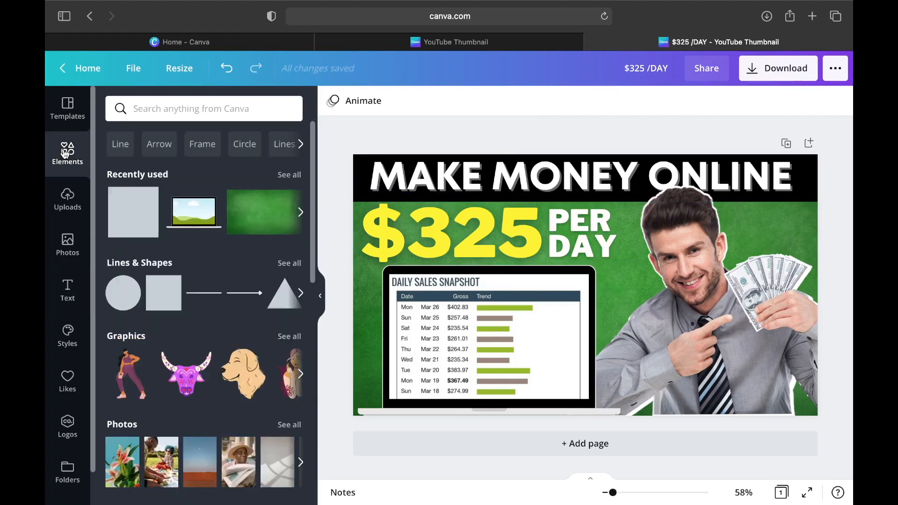
pyautogui.click(205, 106)
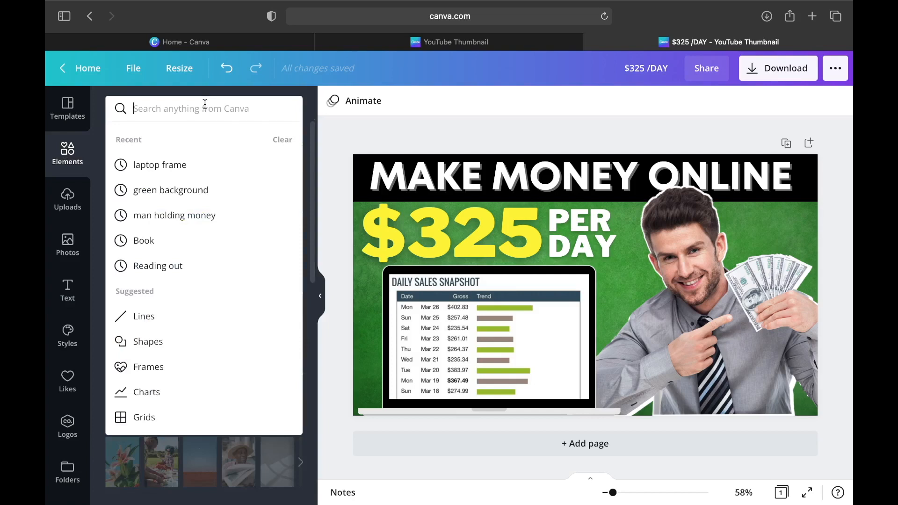
pyautogui.write('ARROW')
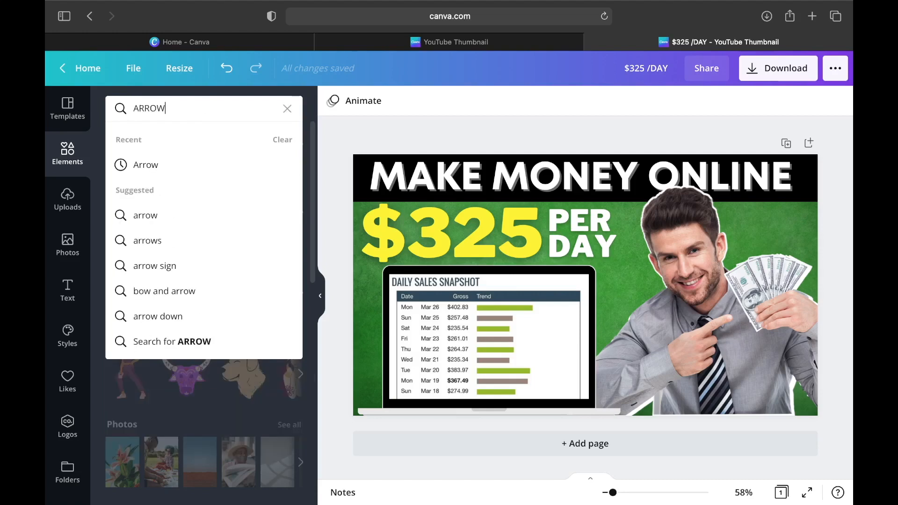
pyautogui.press('Return')
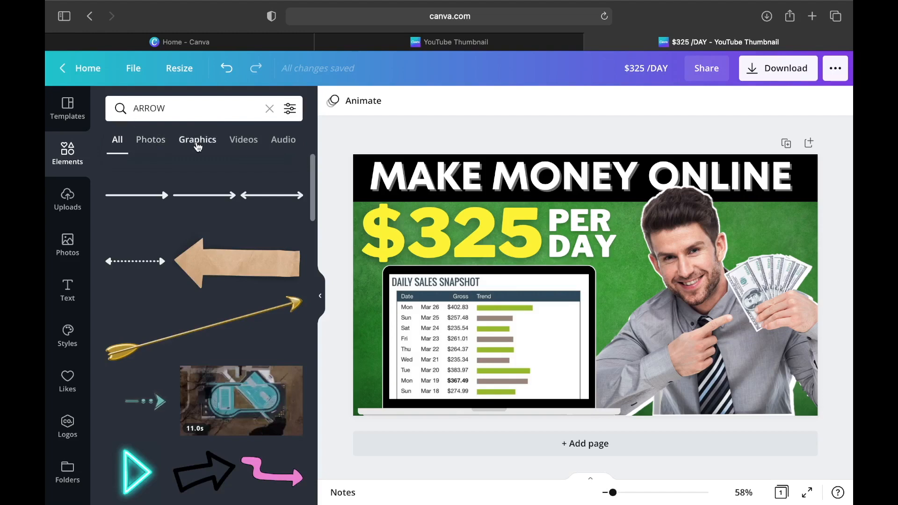
pyautogui.click(198, 147)
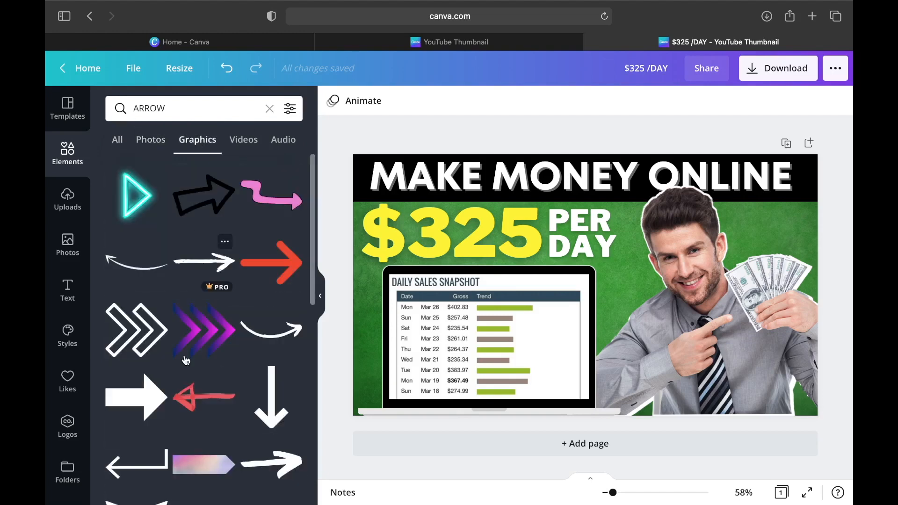
pyautogui.scroll(-10, 186, 358)
pyautogui.scroll(-2, 186, 360)
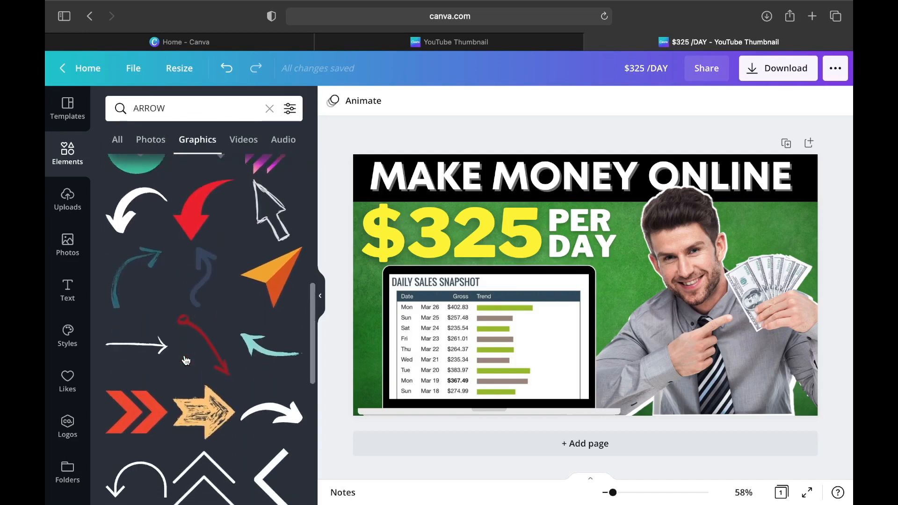
pyautogui.scroll(3, 186, 359)
pyautogui.scroll(1, 185, 359)
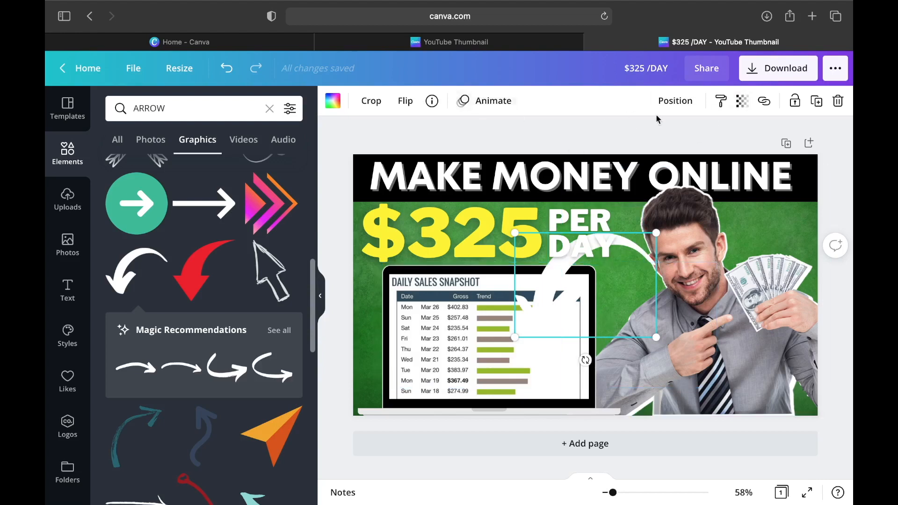
# Flip the curved arrow horizontally and rotate it so its head points at the laptop's sales chart.
pyautogui.click(405, 101)
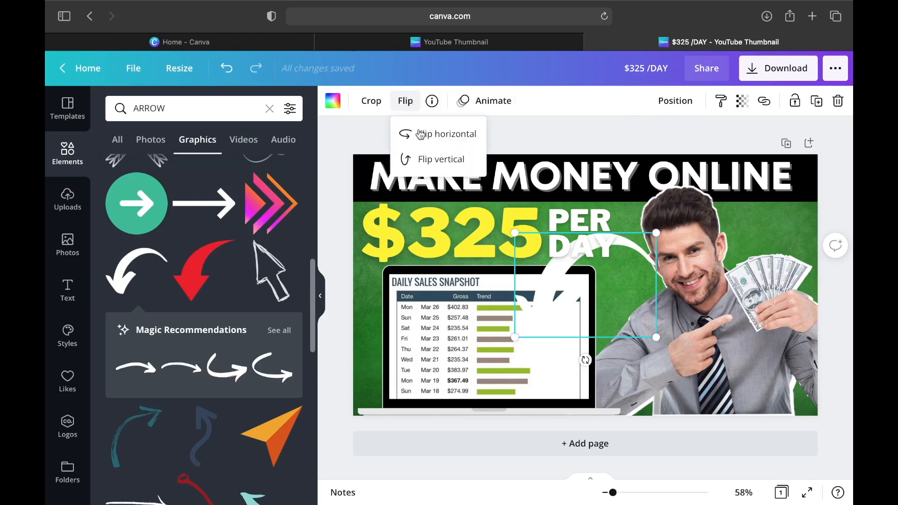
pyautogui.click(446, 144)
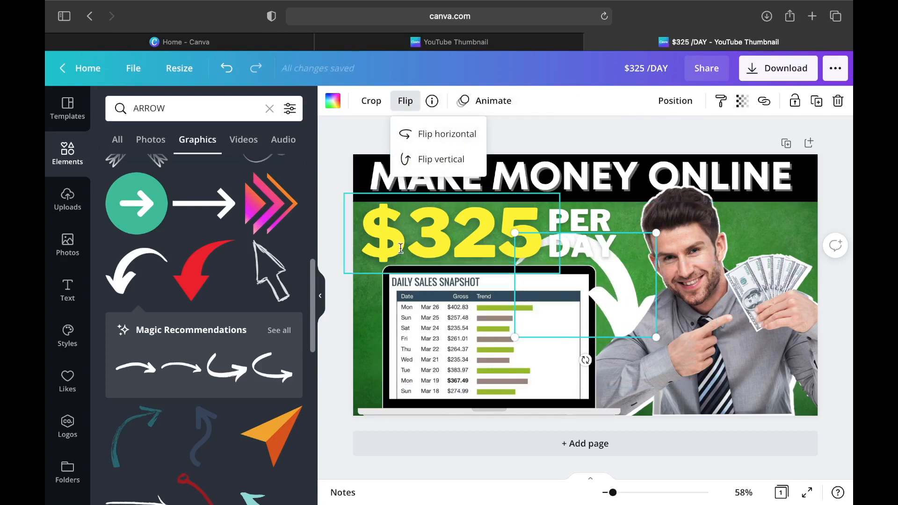
pyautogui.click(586, 360)
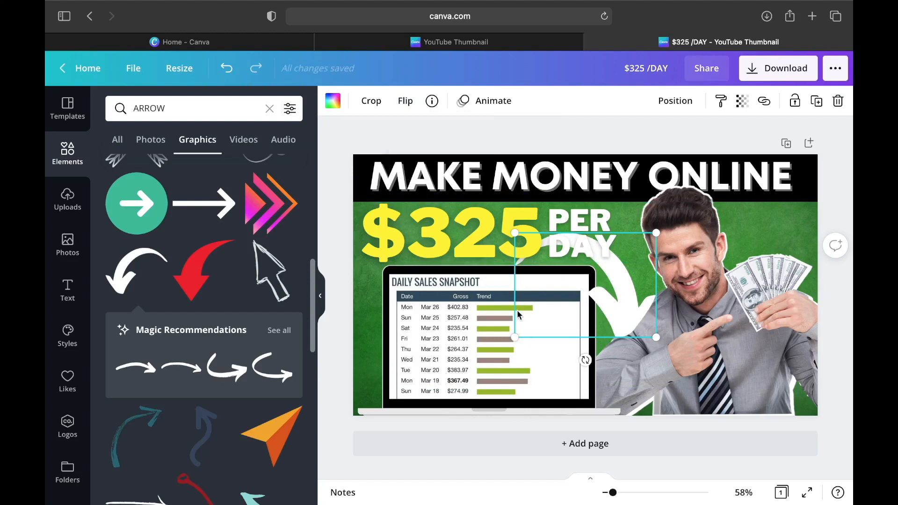
pyautogui.moveTo(586, 360); pyautogui.dragTo(487, 251)
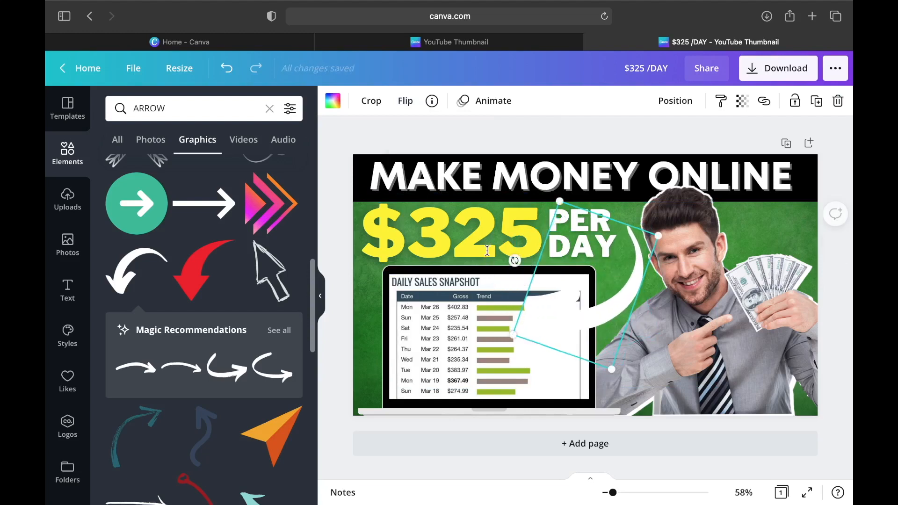
# Recolour the curved arrow to the bright red default colour and deselect it.
pyautogui.click(338, 108)
pyautogui.scroll(-3, 198, 355)
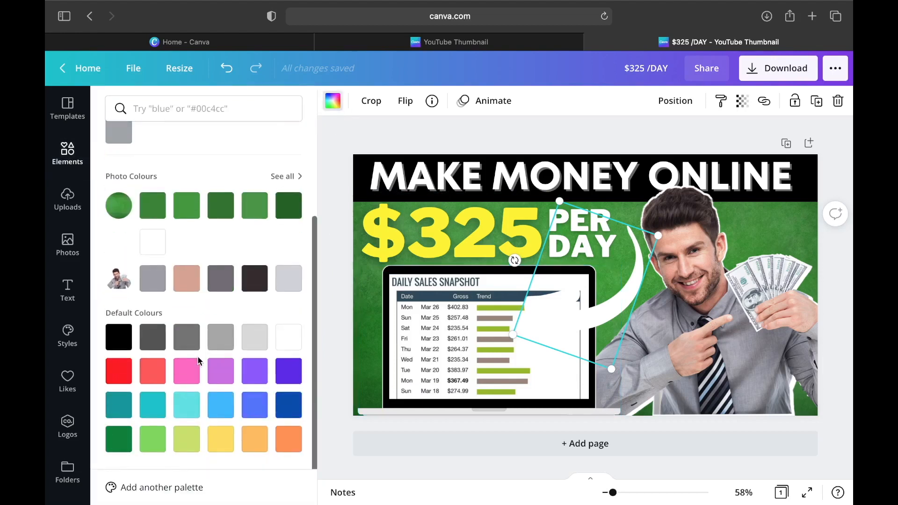
pyautogui.click(120, 372)
pyautogui.click(340, 141)
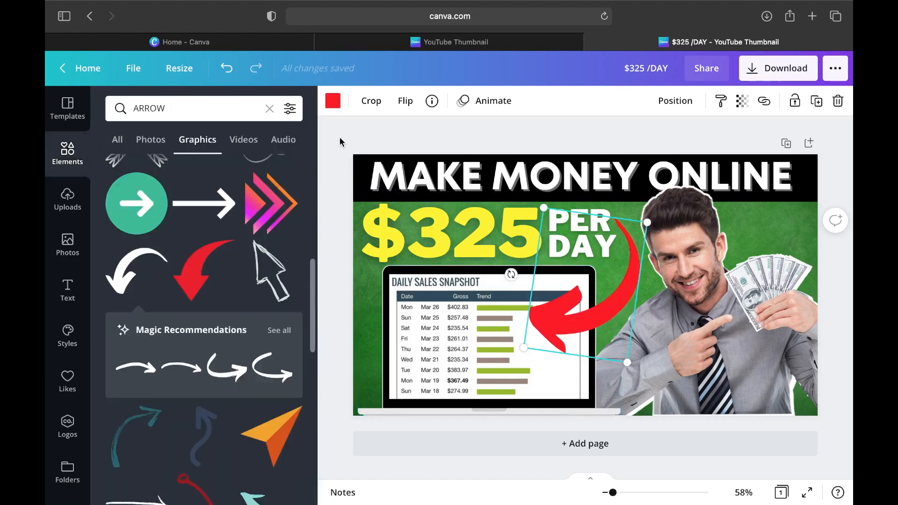
pyautogui.click(408, 140)
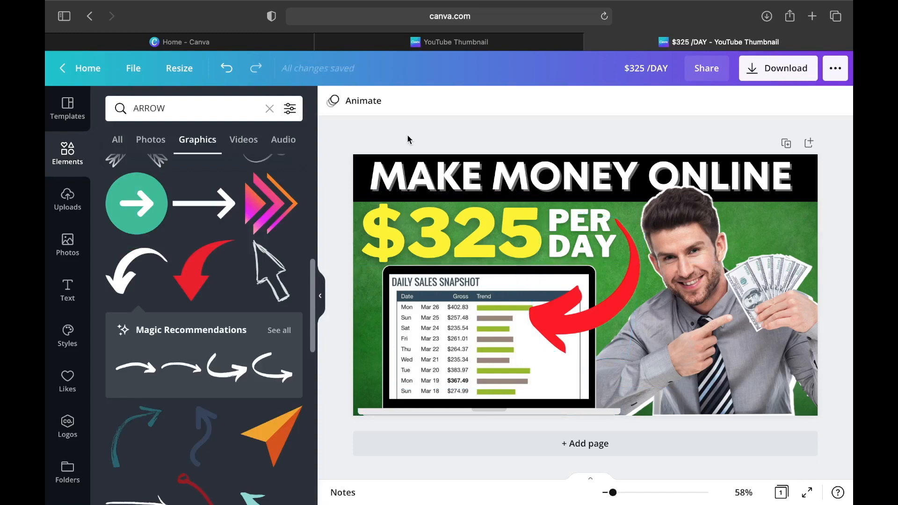